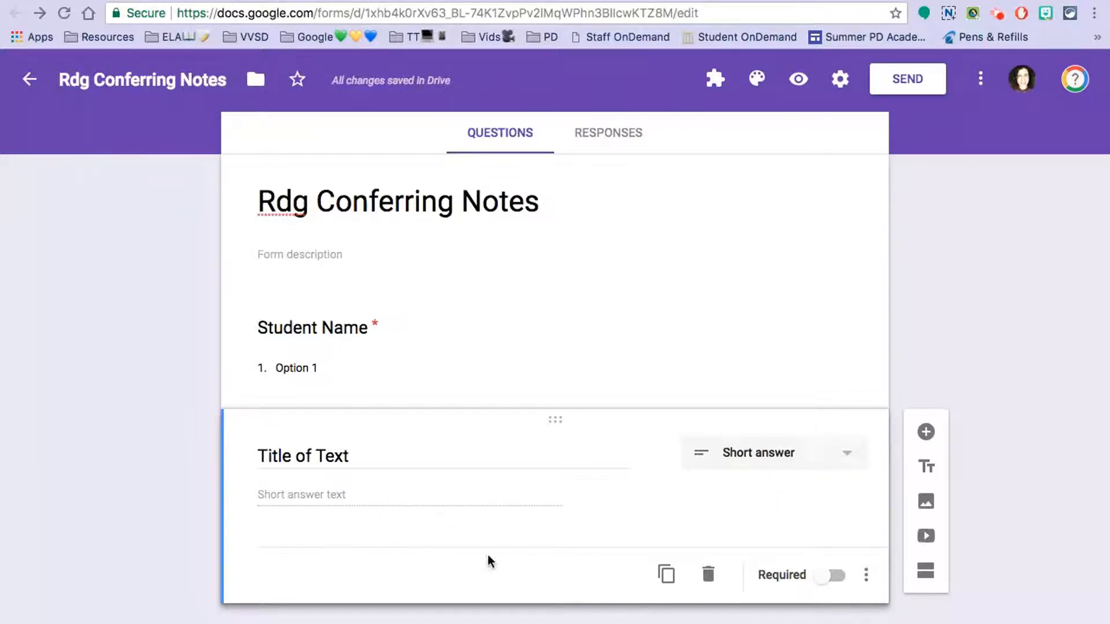
Add a new question below the Title of Text question and look over the form's list of questions
left_click(926, 432)
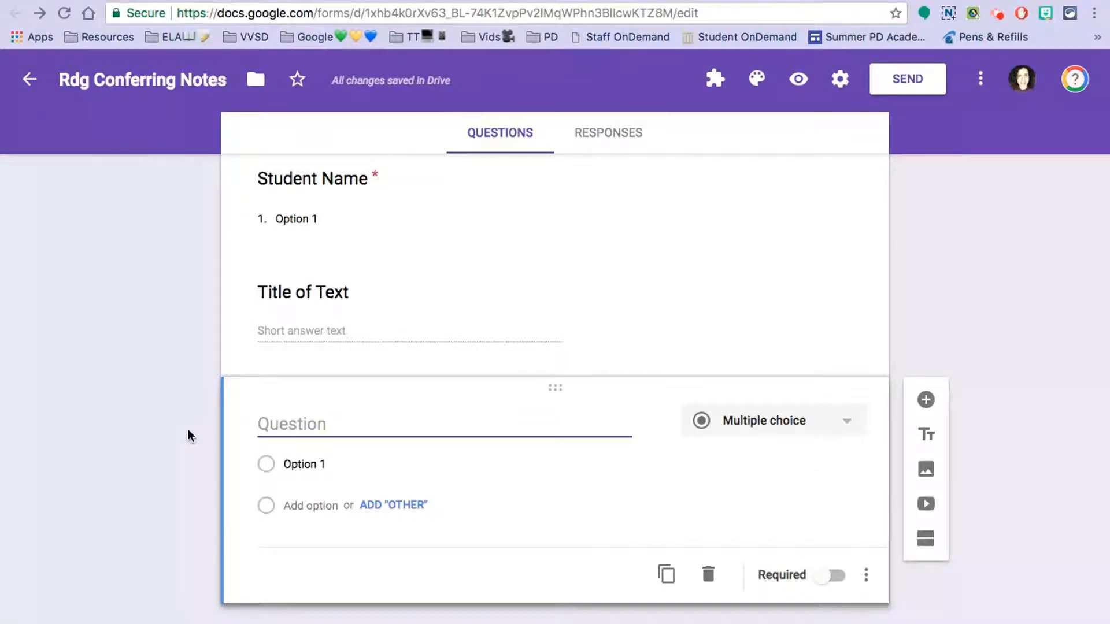
scroll(197, 318, "up", 3)
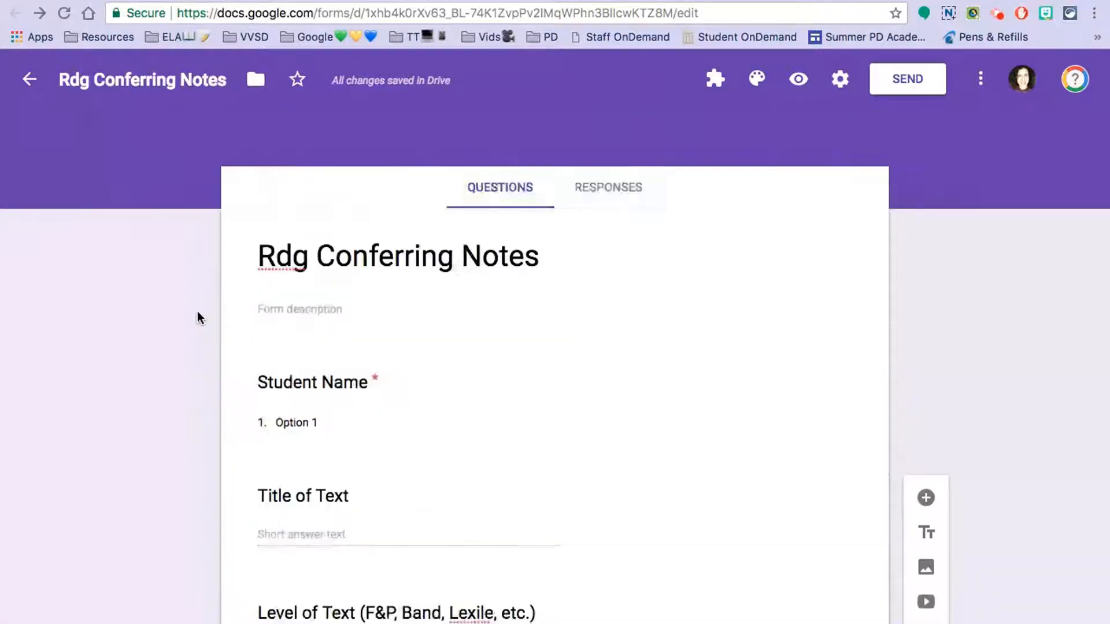
scroll(197, 313, "down", 6)
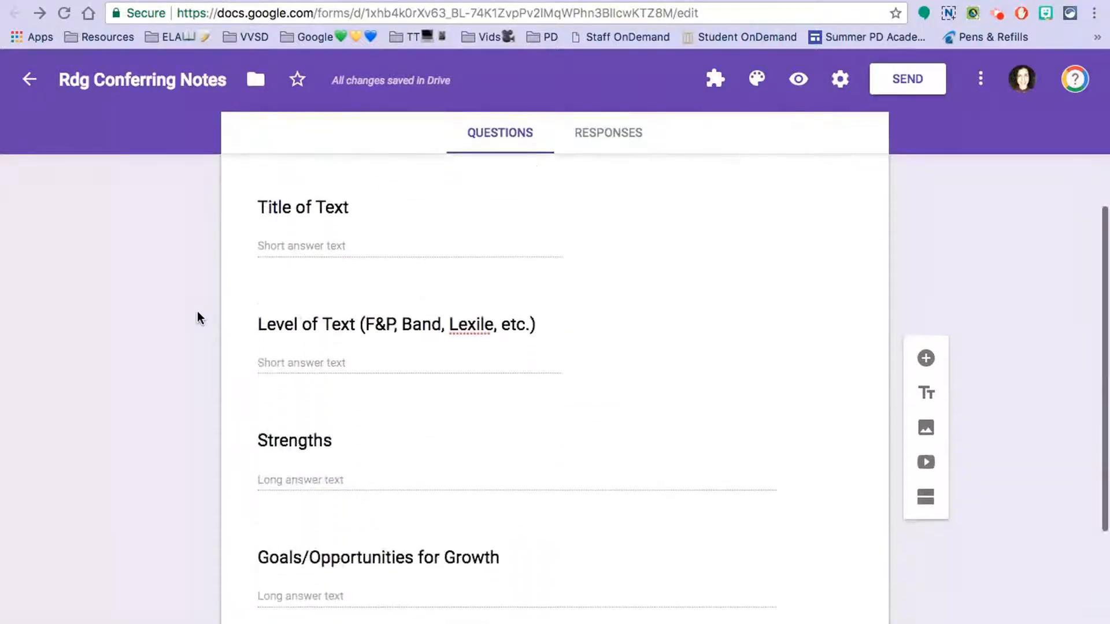
scroll(197, 317, "down", 3)
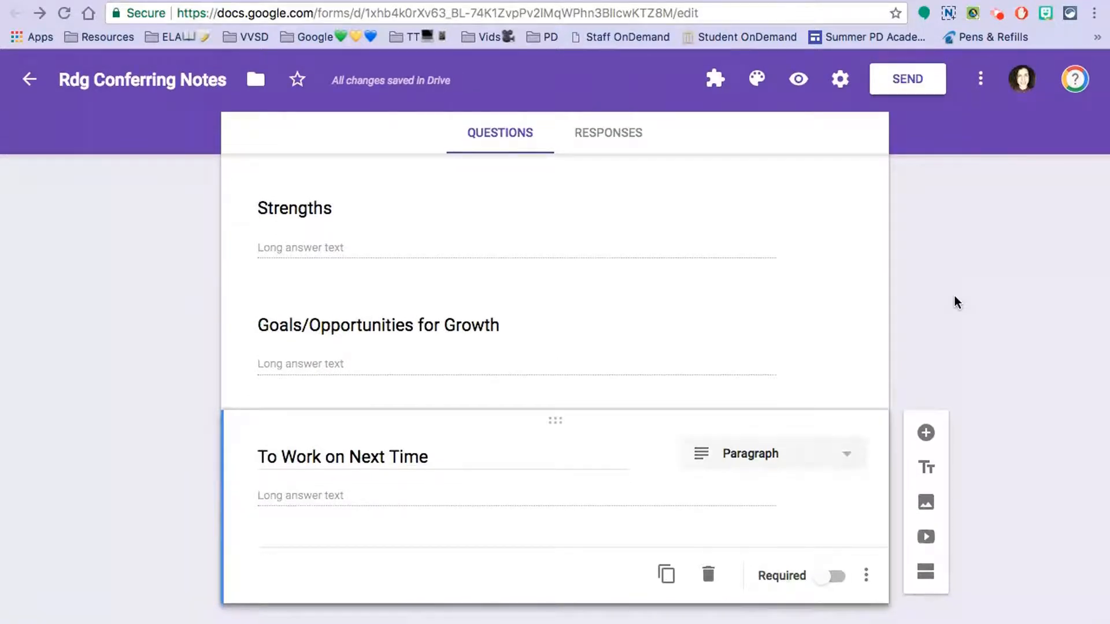
Preview the Rdg Conferring Notes form through to its end, then return to the form editor
left_click(802, 81)
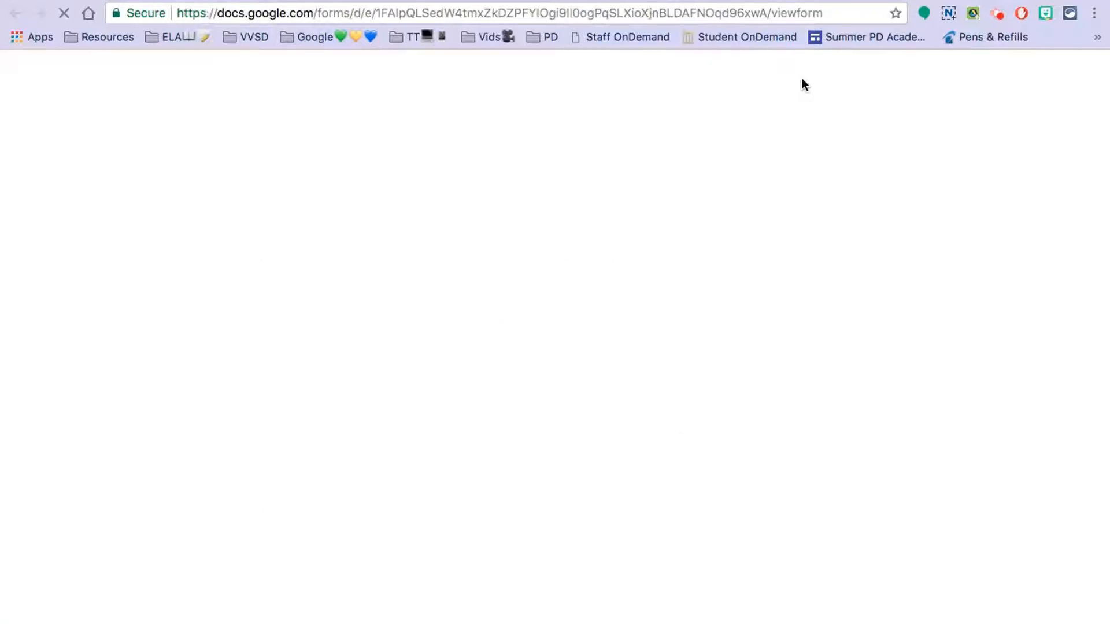
scroll(888, 179, "down", 6)
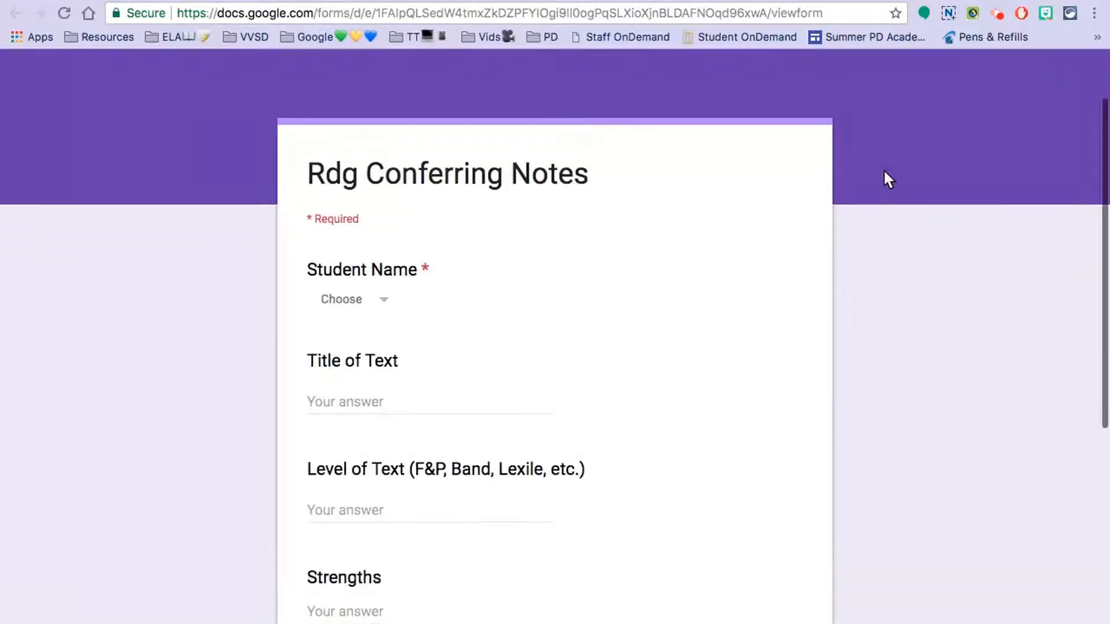
scroll(884, 171, "down", 2)
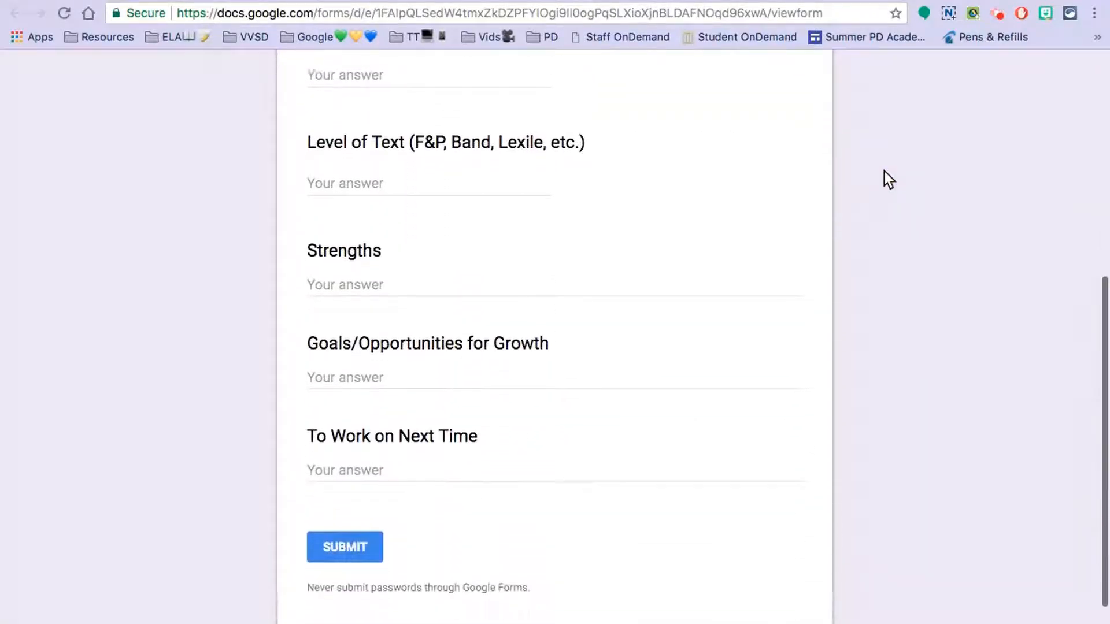
left_click(874, 1)
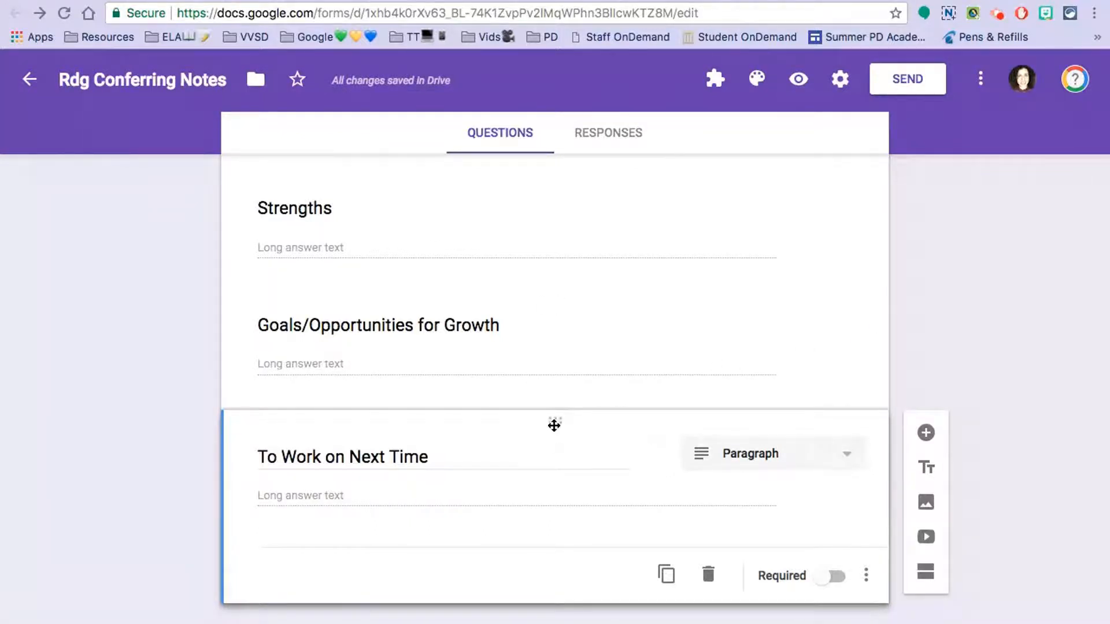
Move the To Work on Next Time question above Goals/Opportunities for Growth, check the order in the preview, and return to the editor
left_click_drag(554, 425, 554, 276)
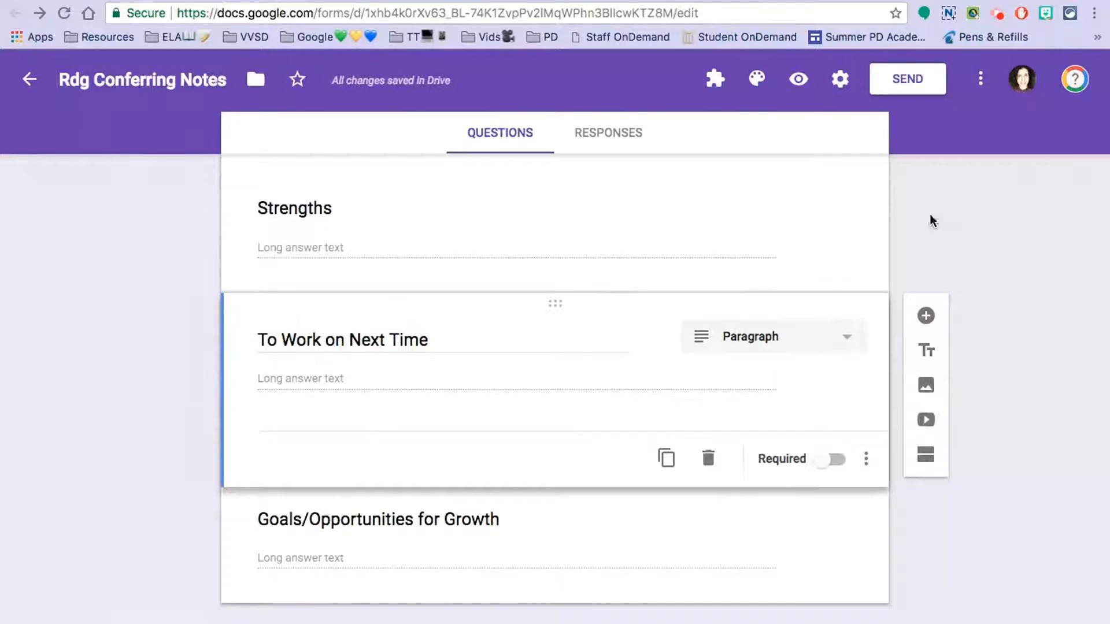
left_click(798, 80)
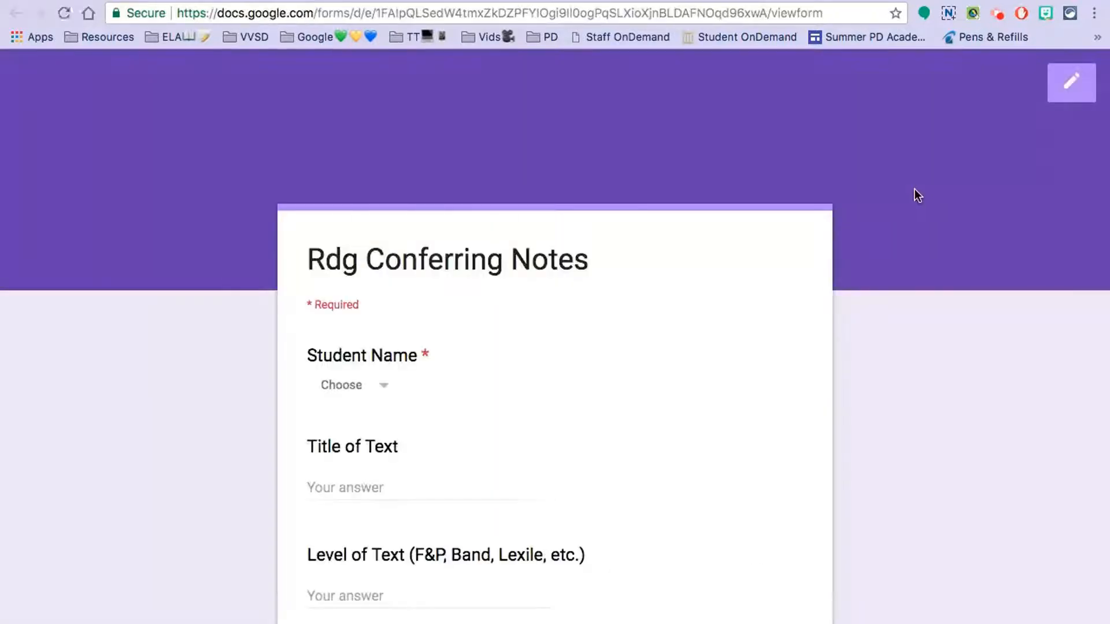
scroll(915, 189, "down", 5)
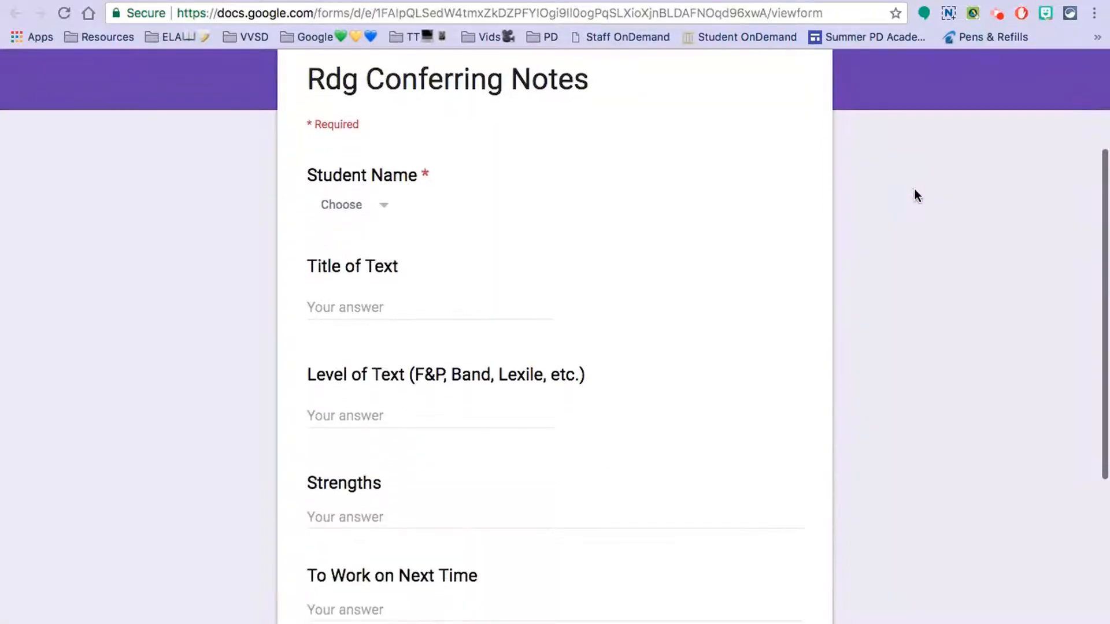
scroll(915, 189, "down", 3)
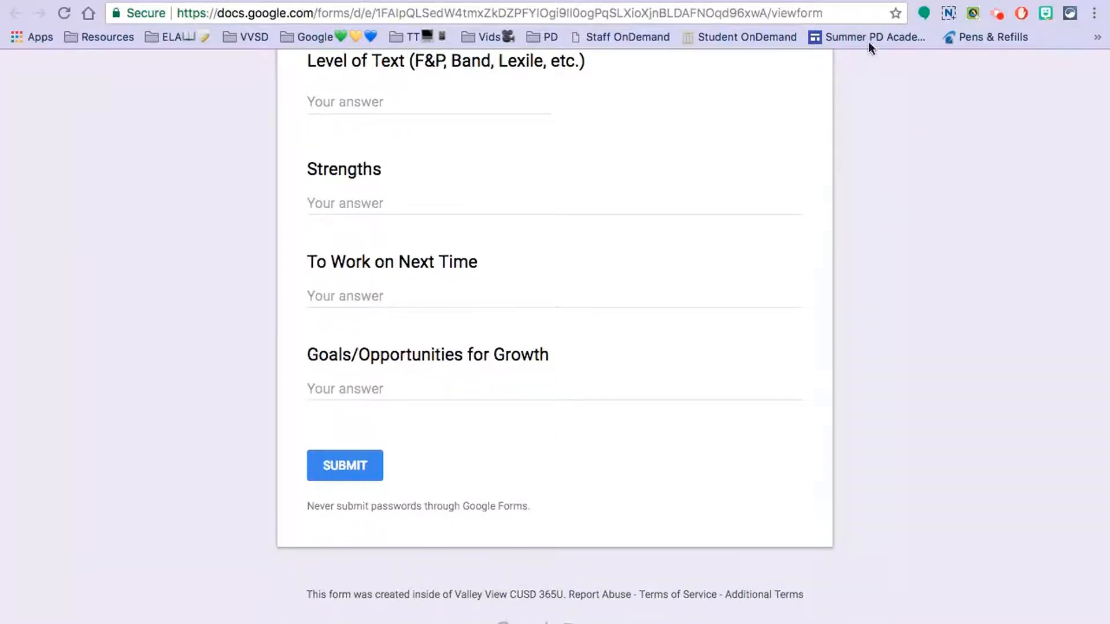
left_click(859, 1)
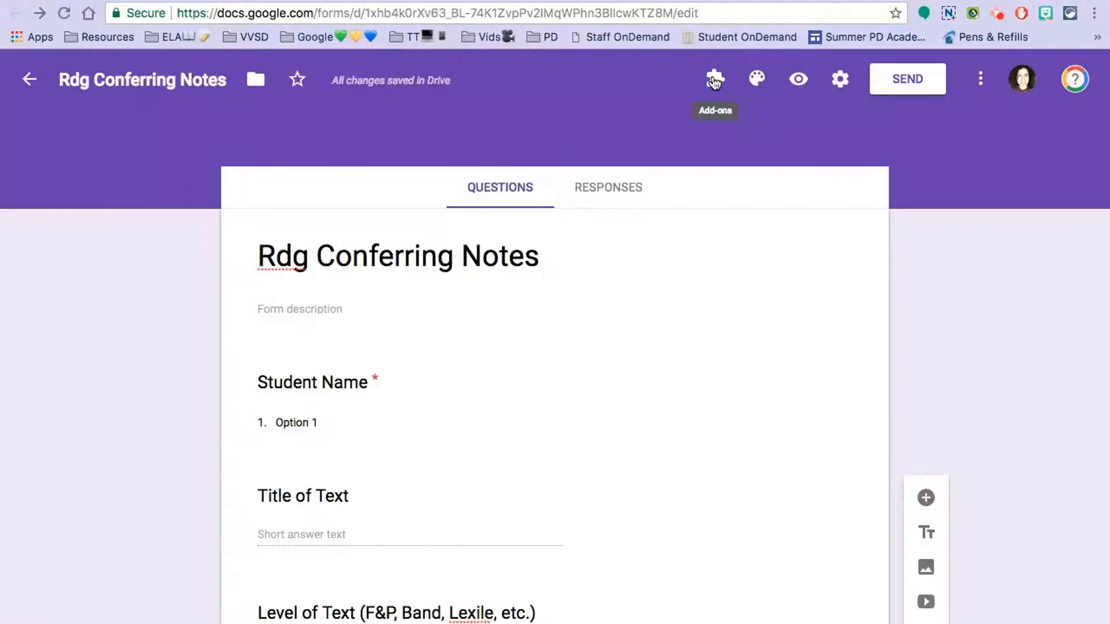
Open the docAppender add-on's sidebar and choose Sample ARK as the target Doc folder
left_click(715, 81)
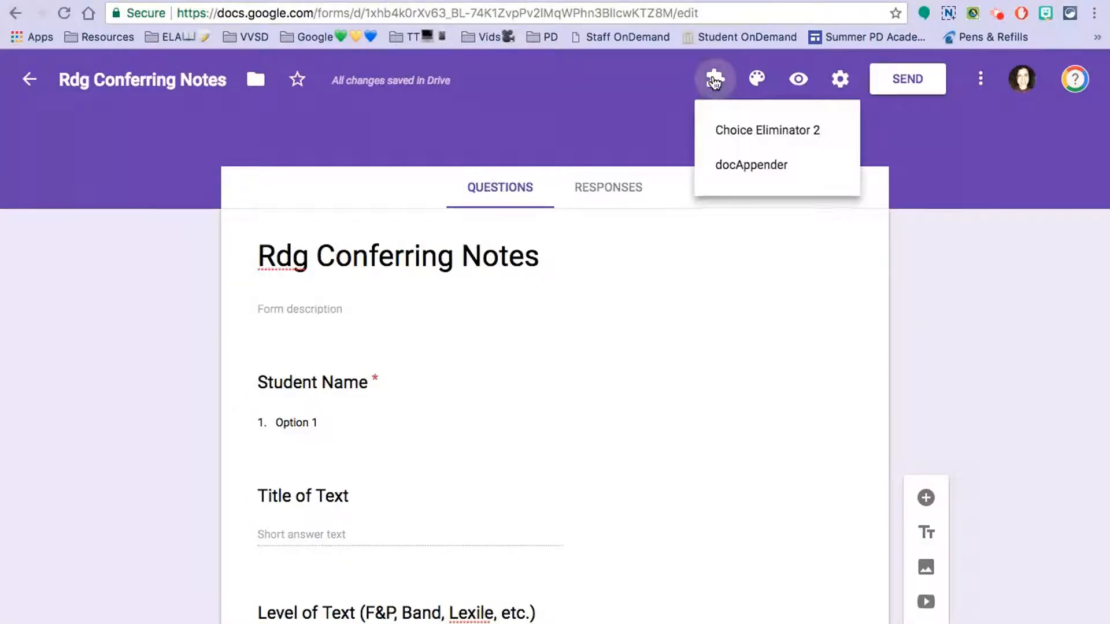
left_click(736, 166)
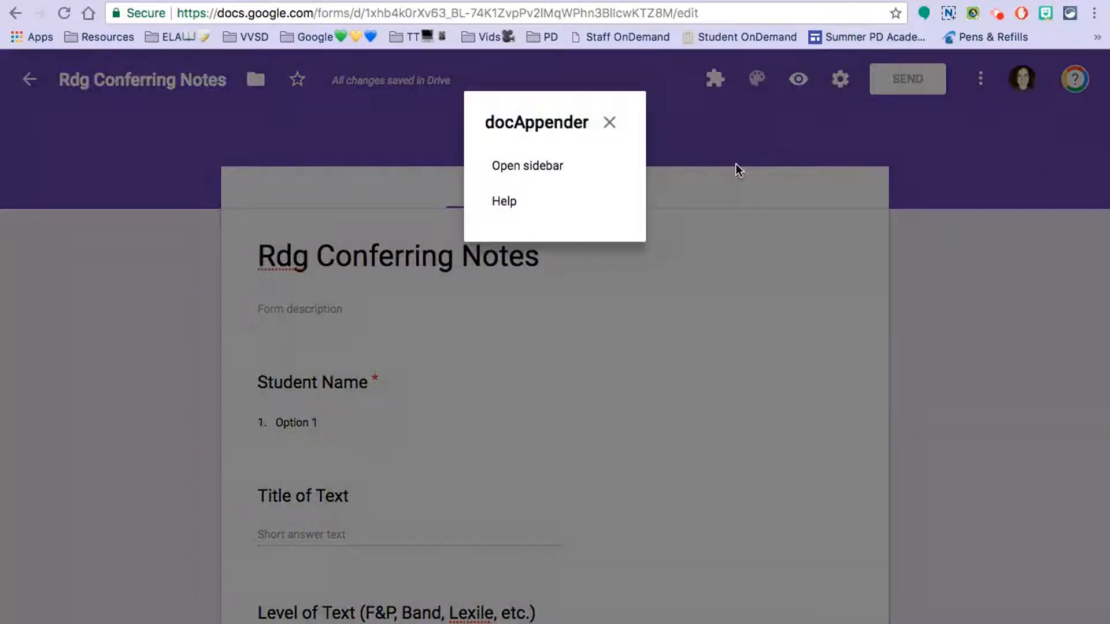
left_click(516, 166)
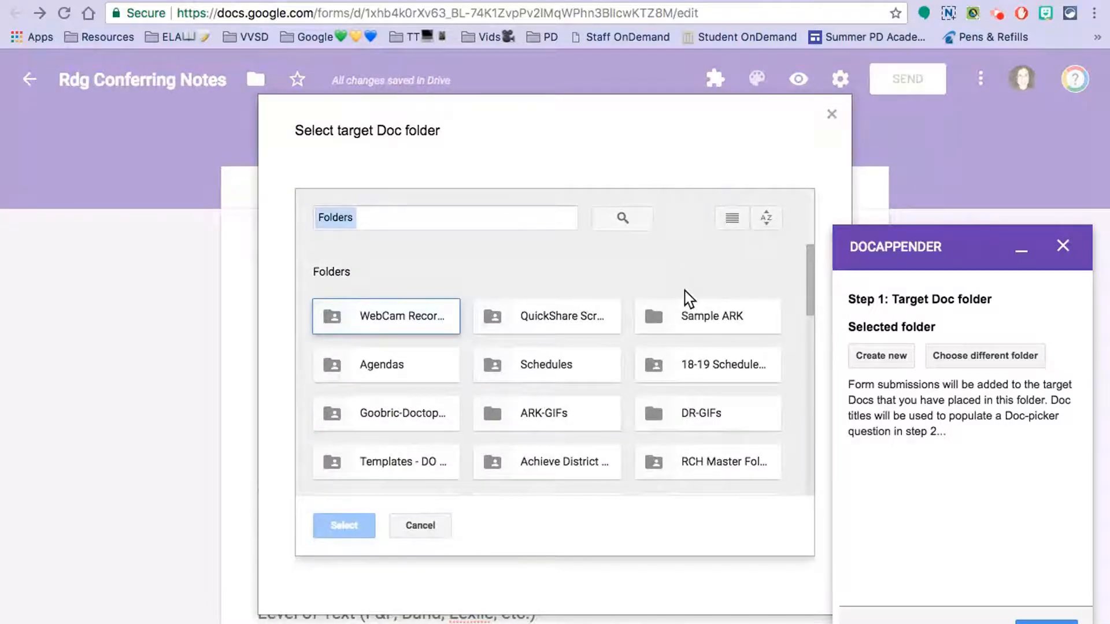
left_click(701, 322)
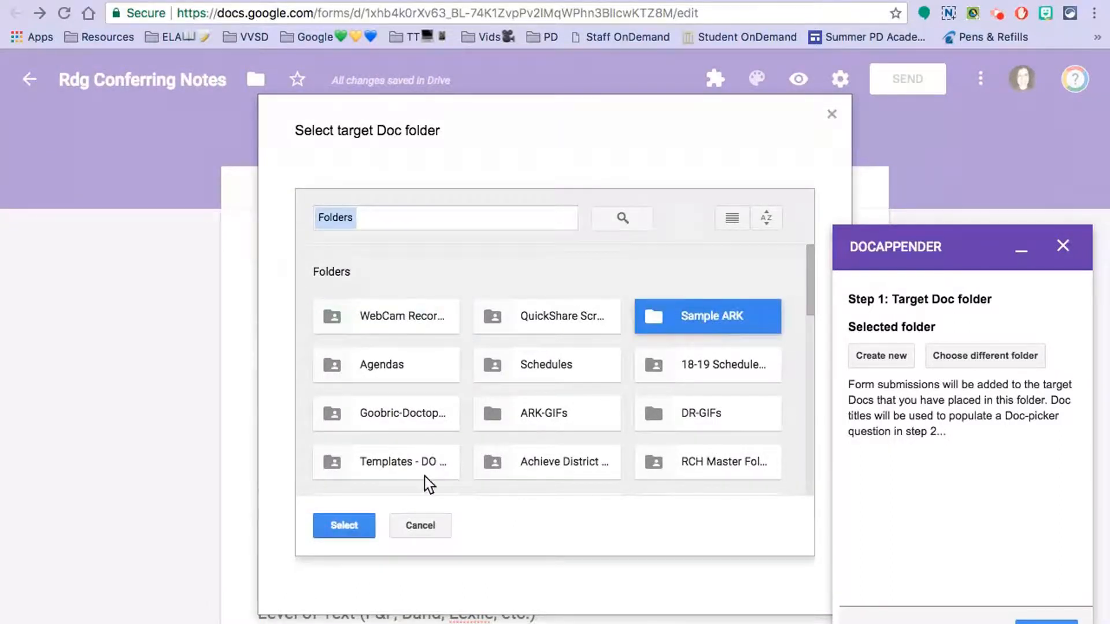
left_click(363, 527)
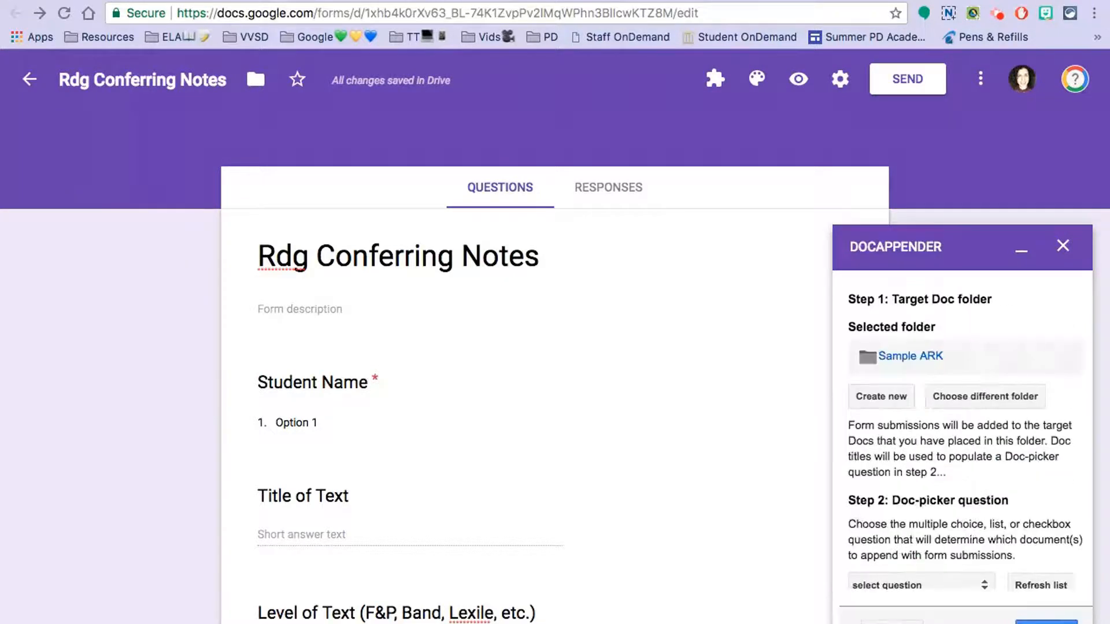
Set Student Name as the Doc-picker question and populate its choices from the target folder's Doc titles
scroll(1022, 365, "down", 3)
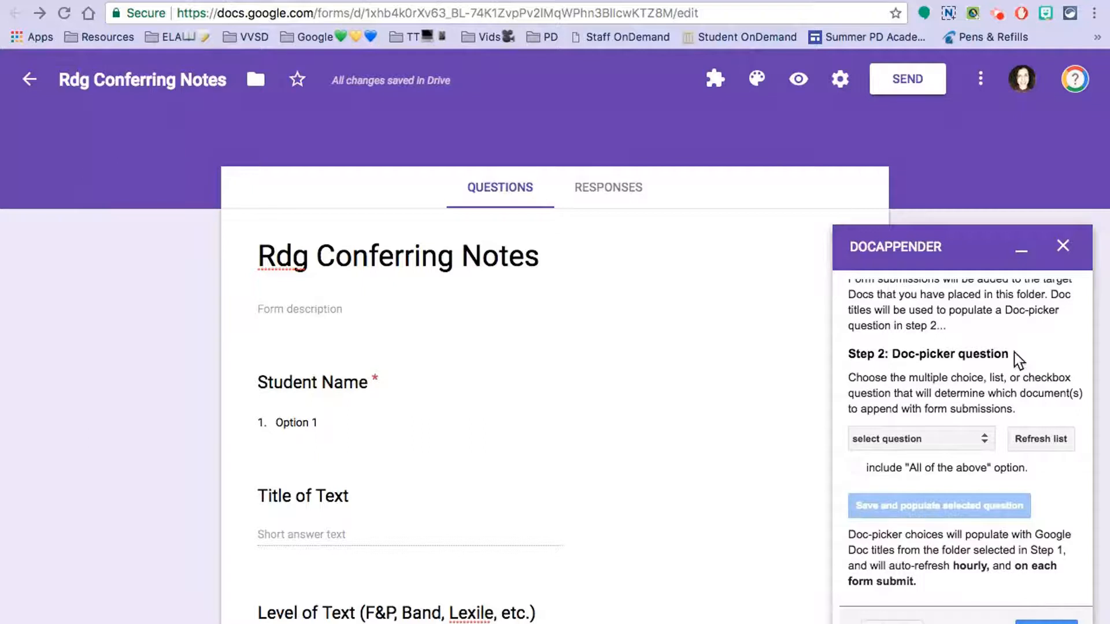
left_click(985, 440)
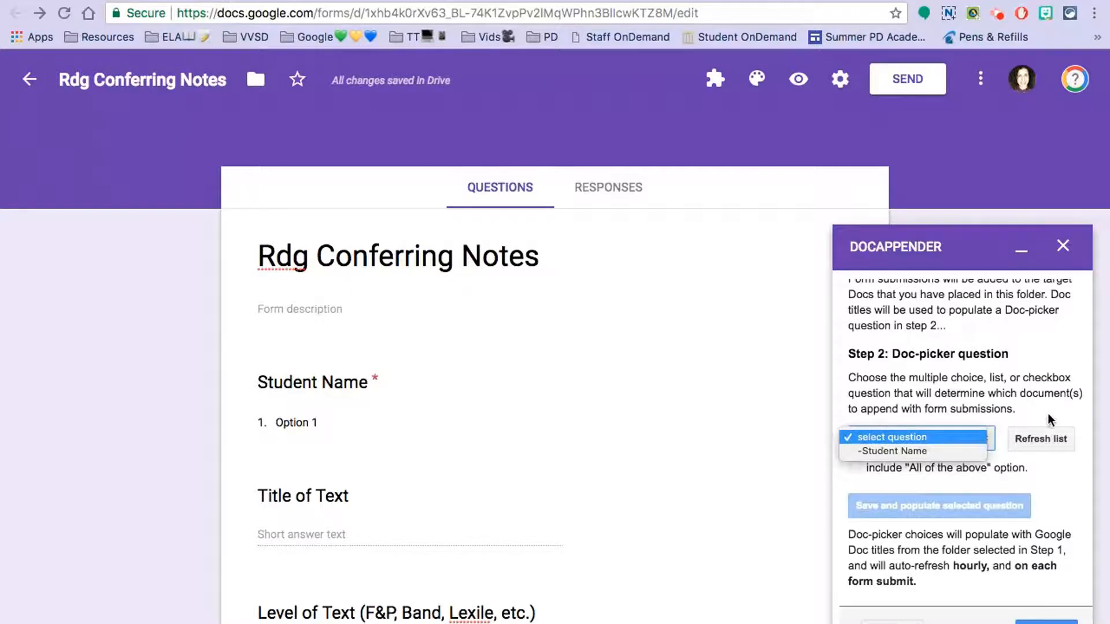
left_click(1045, 435)
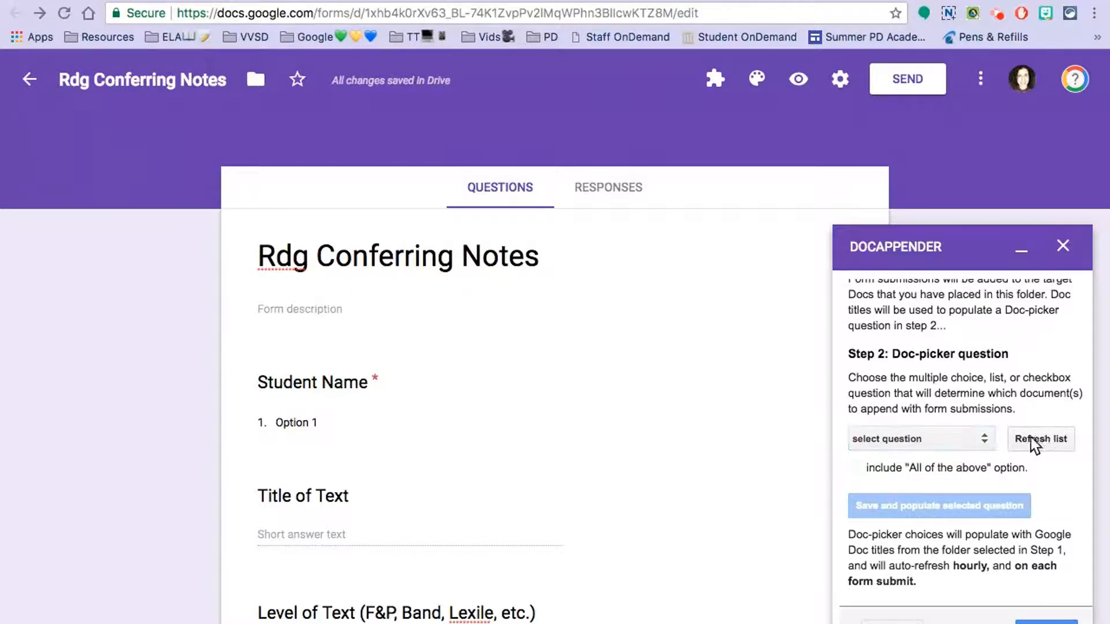
left_click(984, 436)
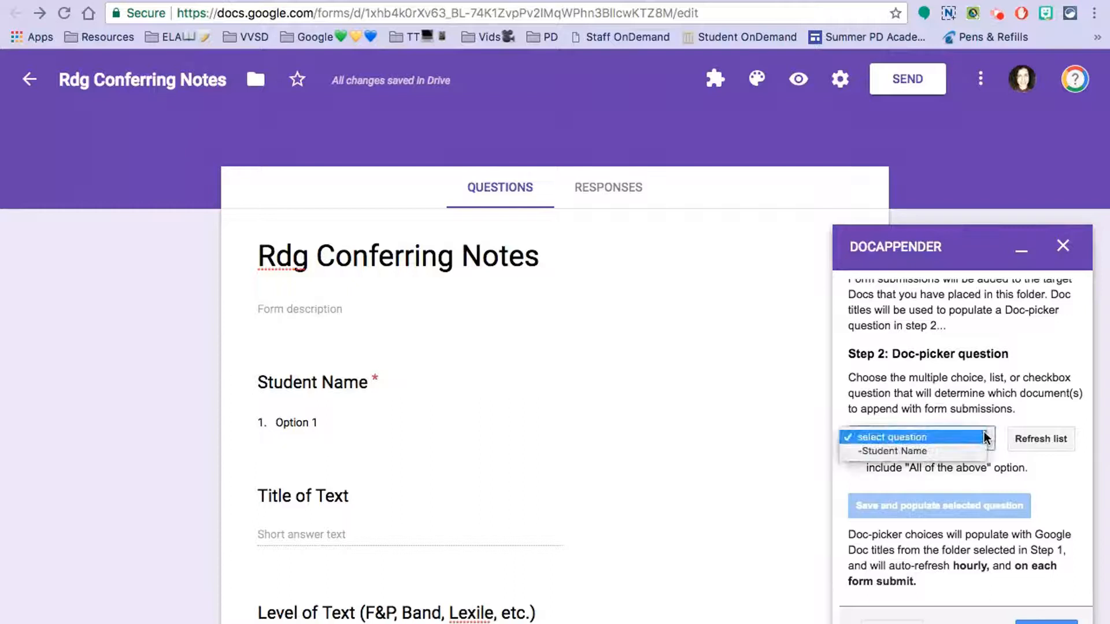
left_click(921, 453)
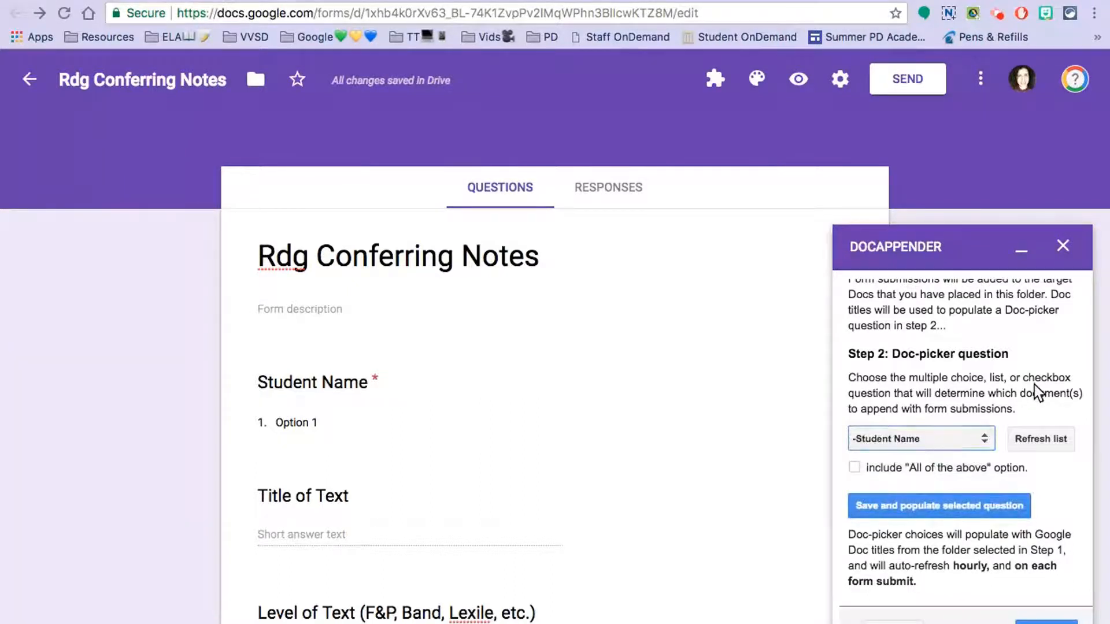
left_click(938, 507)
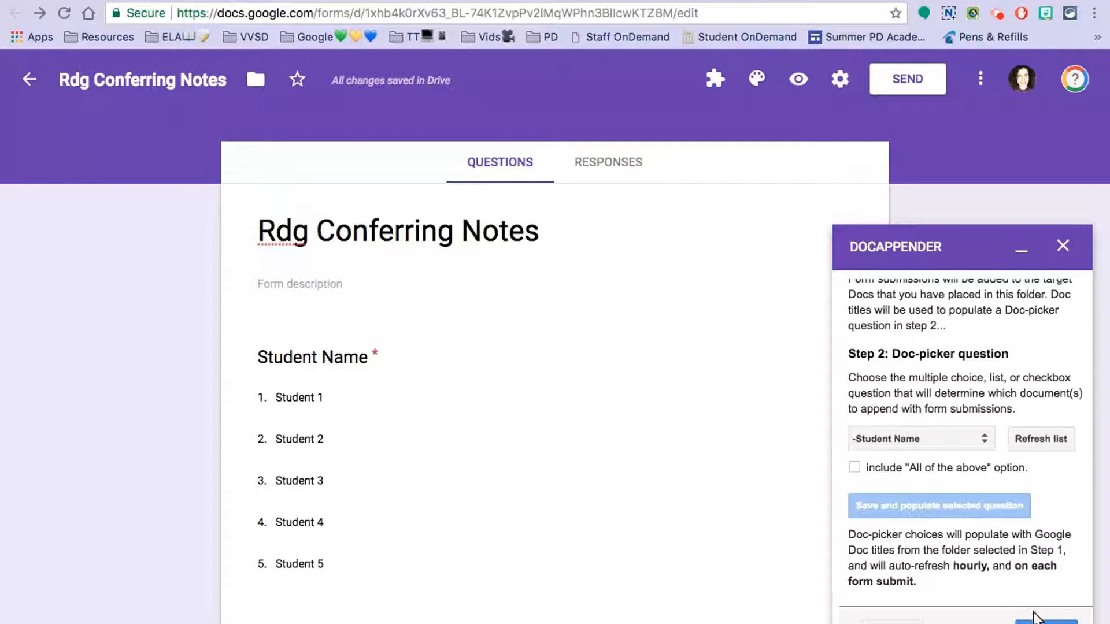
Recheck the target folder and Doc-picker settings, populate the Student Name question again, and continue to the form values selection
scroll(962, 439, "down", 1)
scroll(1052, 393, "up", 4)
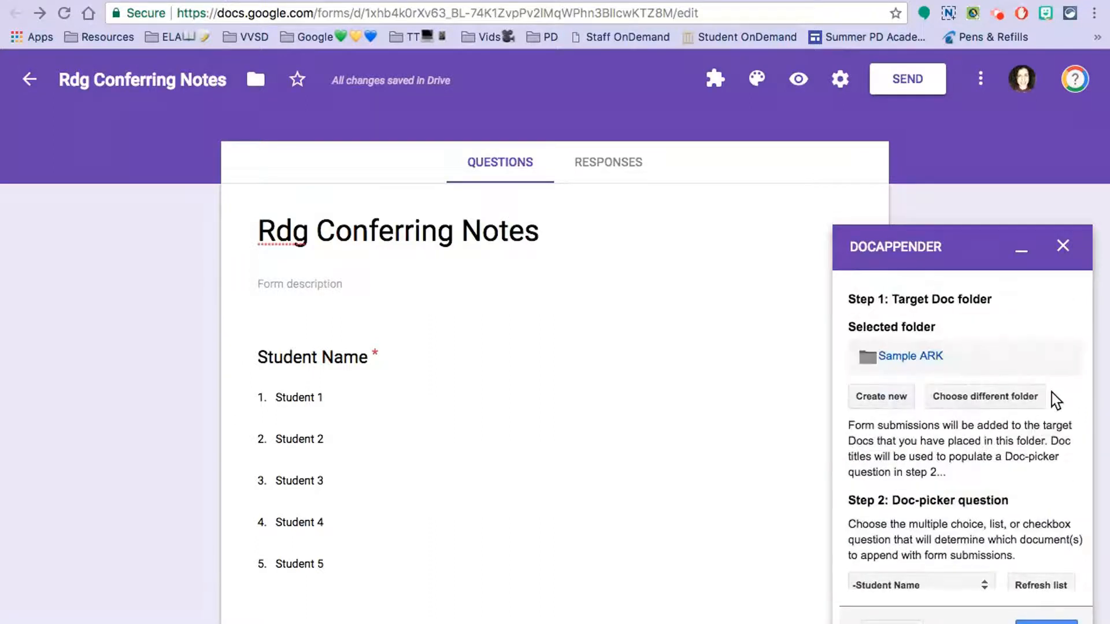
scroll(1052, 393, "down", 5)
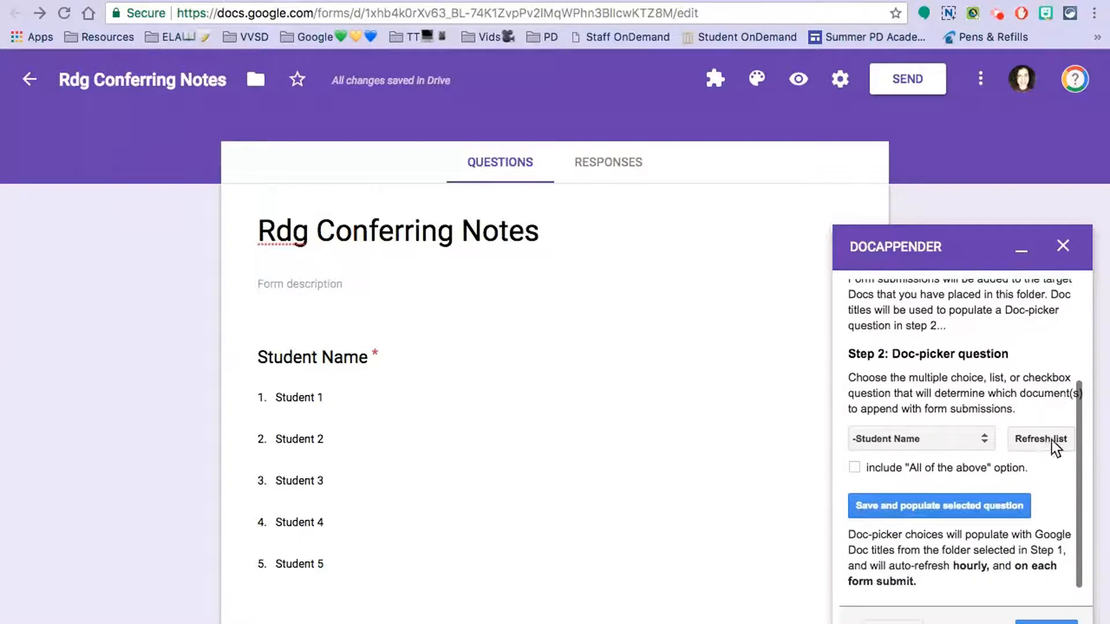
left_click(917, 506)
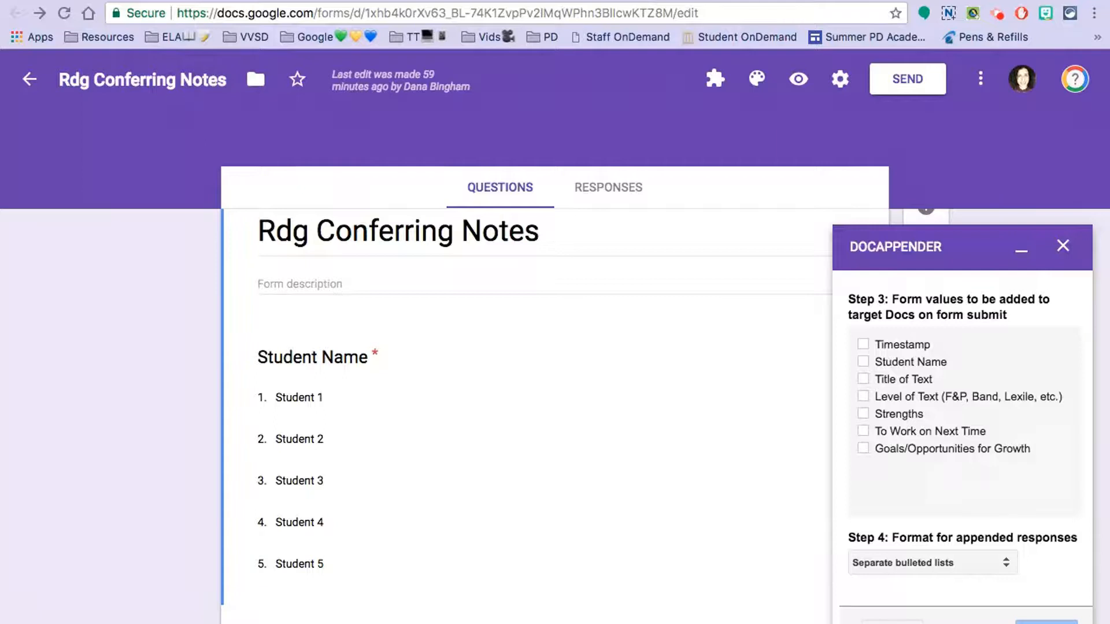
Include Timestamp, Title of Text, Level of Text, Strengths, To Work on Next Time and Goals/Opportunities for Growth in the appended values
left_click(863, 379)
left_click(863, 396)
left_click(863, 413)
left_click(863, 430)
left_click(863, 448)
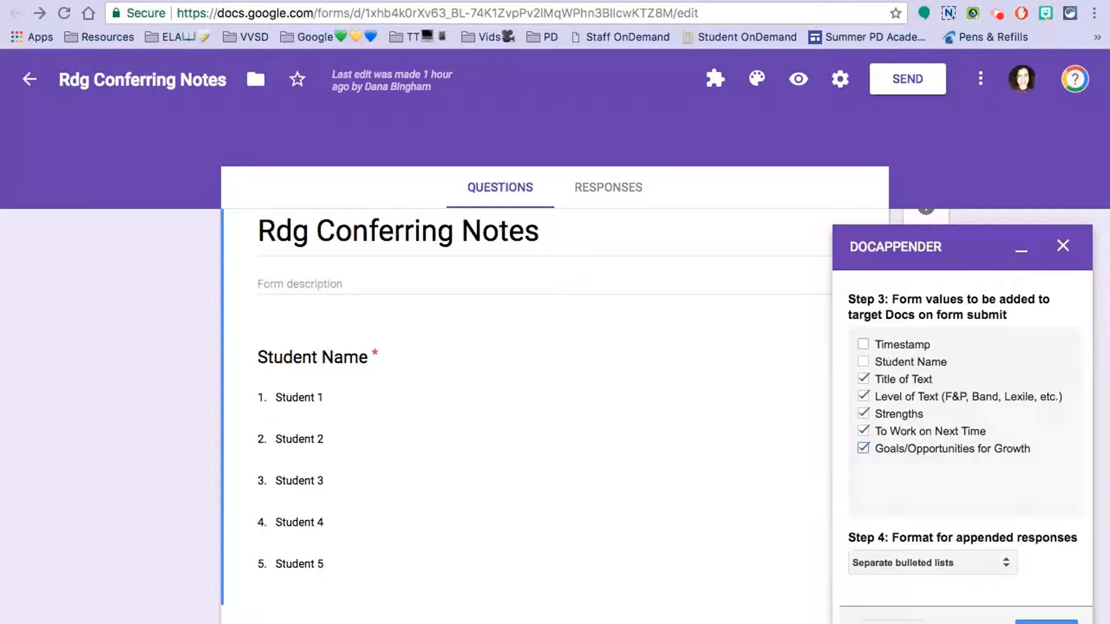
left_click(863, 345)
Examine the available formats for appended responses and compare their examples in the !Sample Data Formats document
left_click(1009, 563)
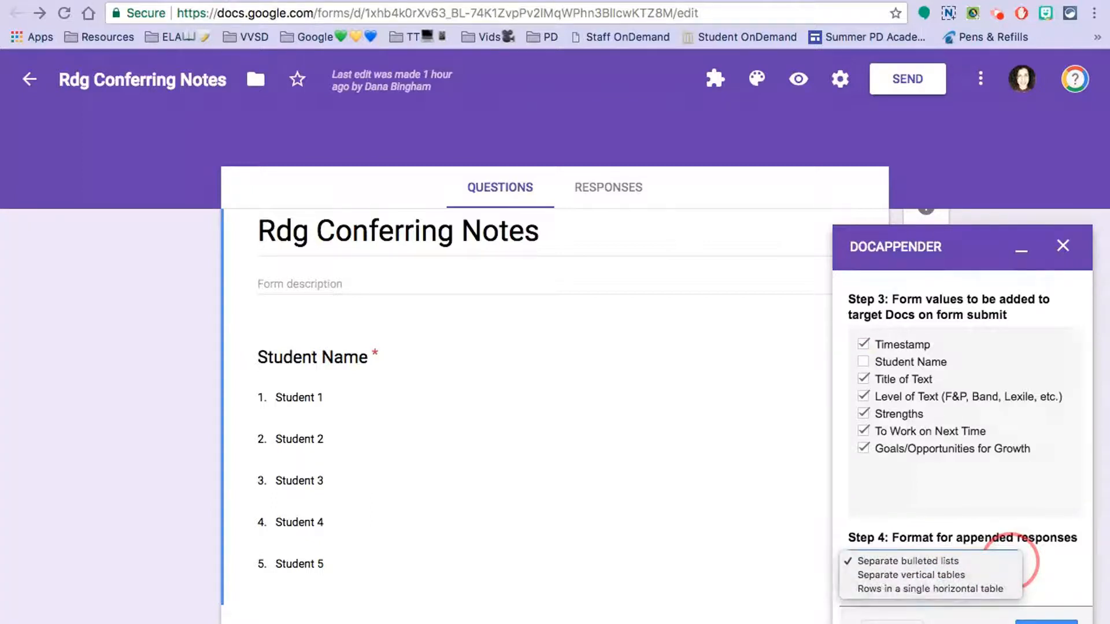
left_click(1009, 562)
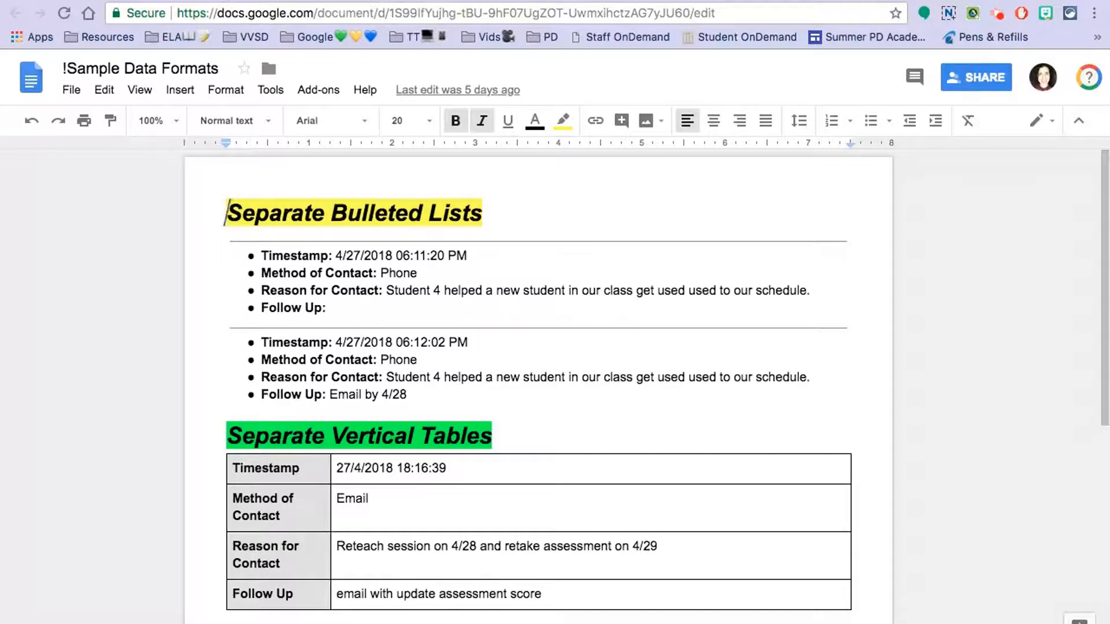
scroll(538, 384, "down", 5)
scroll(537, 385, "down", 2)
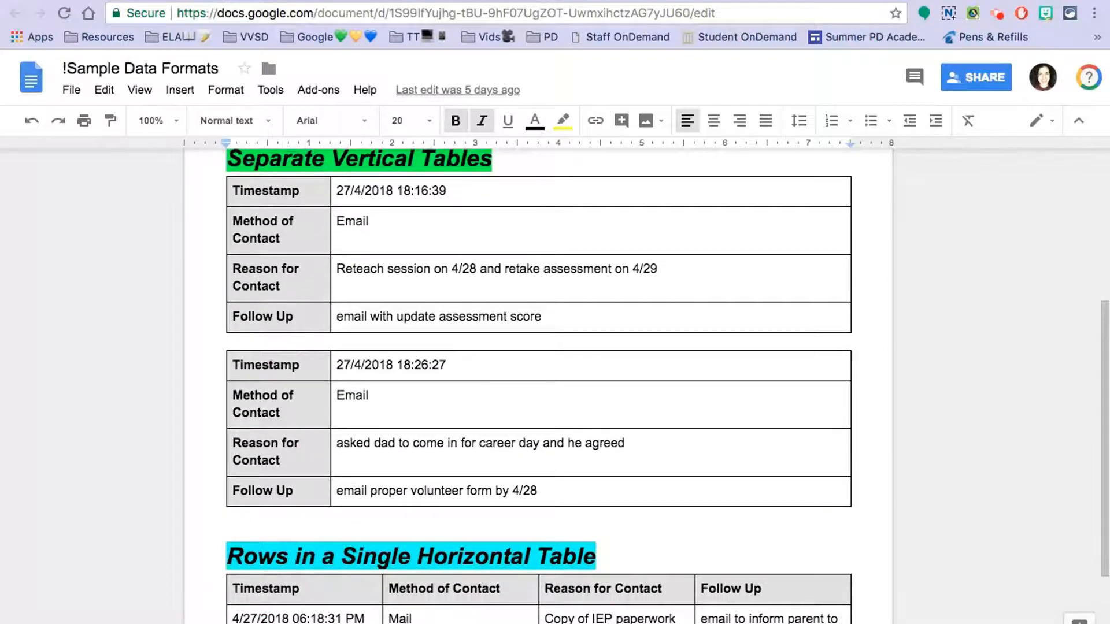
scroll(538, 384, "down", 4)
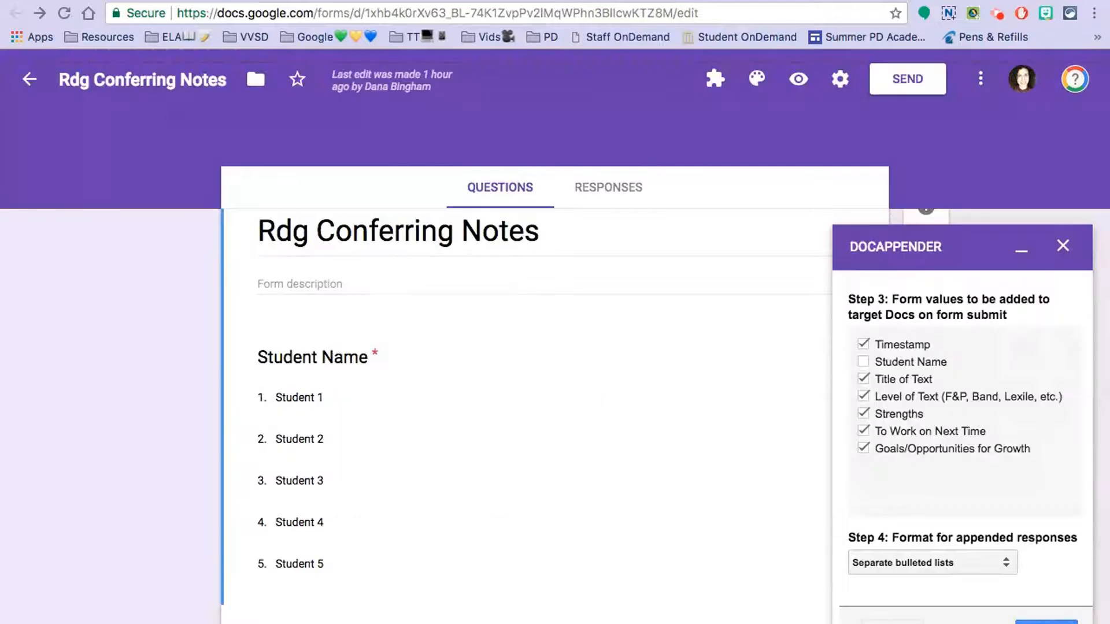
Set the format for appended responses to Rows in a single horizontal table and confirm the docAppender settings
left_click(1019, 564)
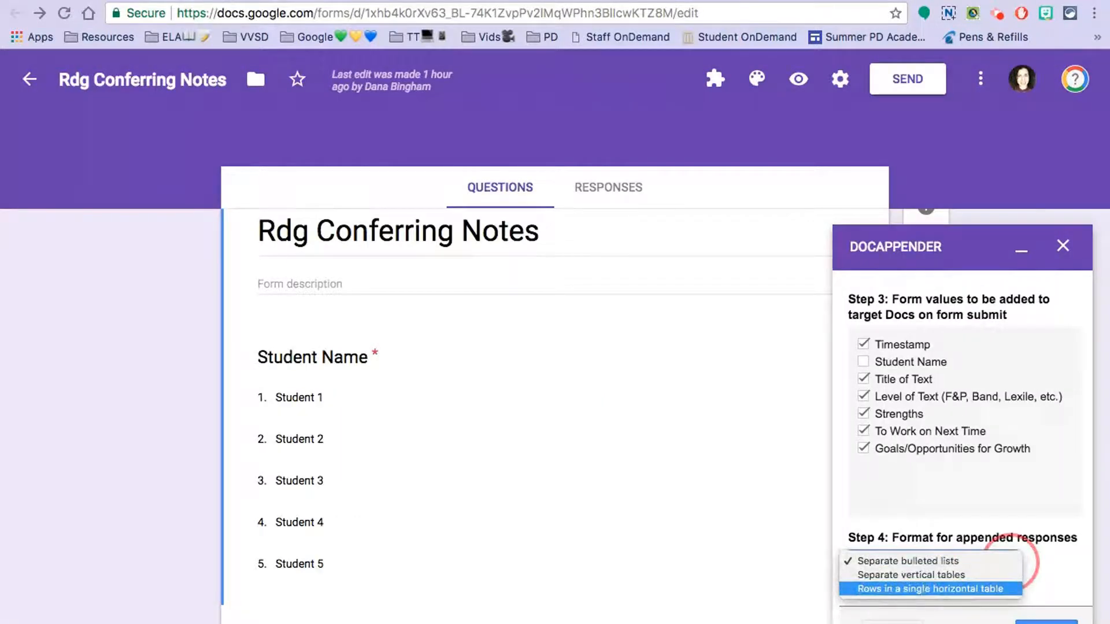
left_click(977, 589)
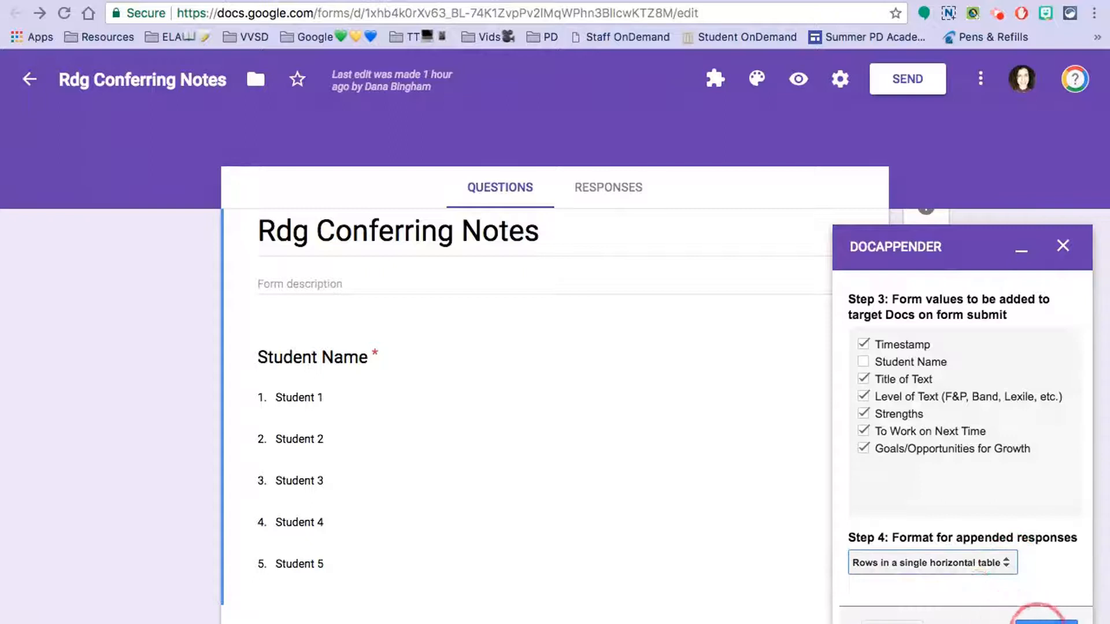
left_click(1058, 617)
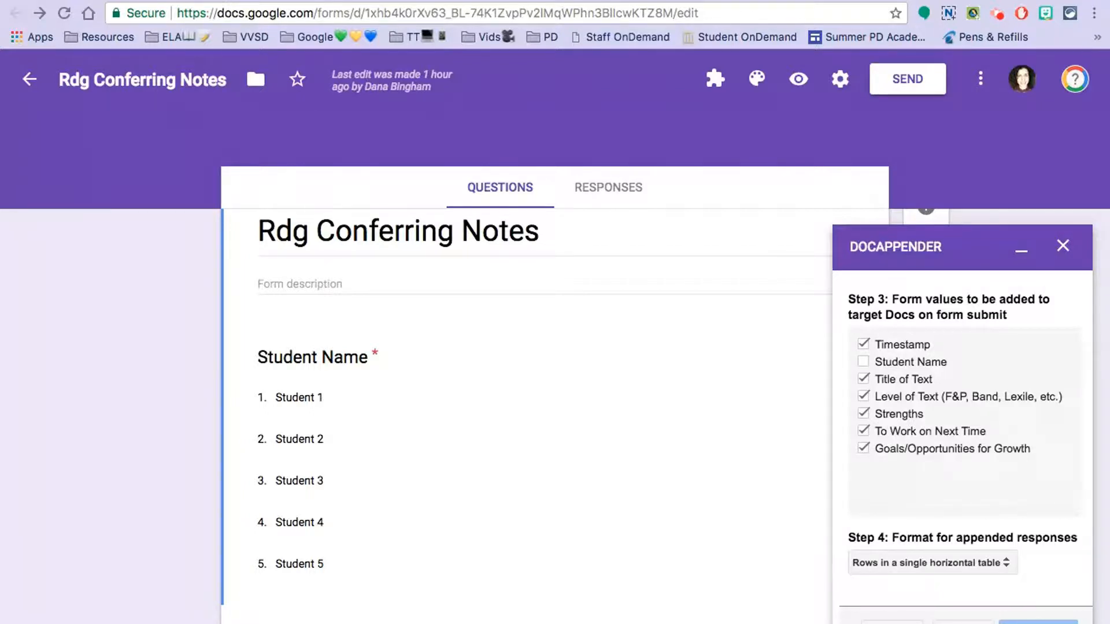
Close the docAppender sidebar and reopen it from the form's add-ons
left_click(1062, 246)
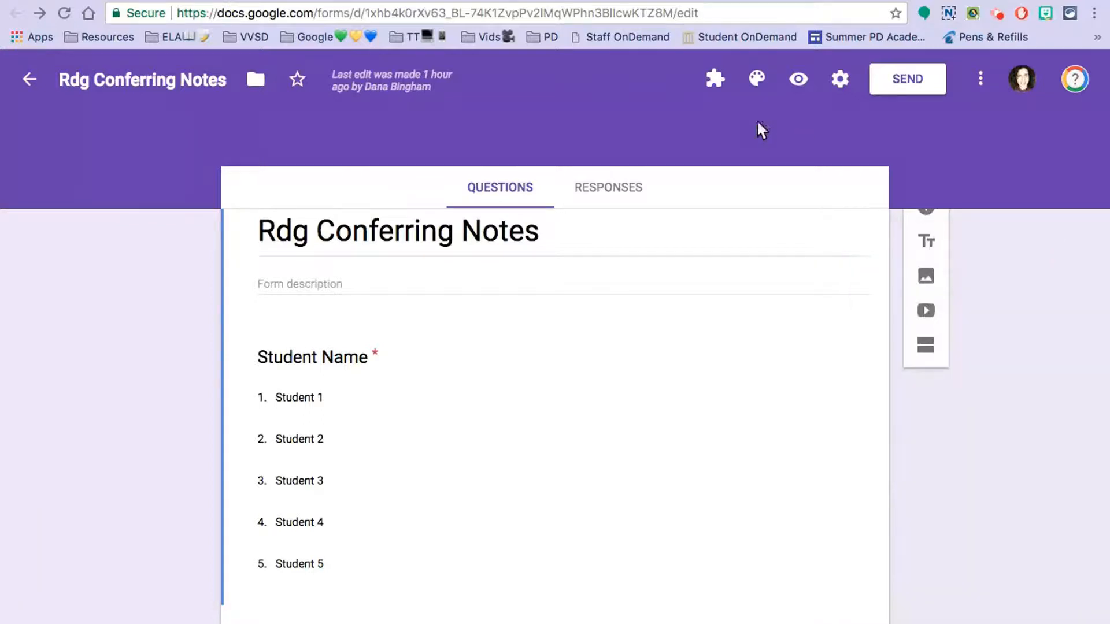
left_click(715, 80)
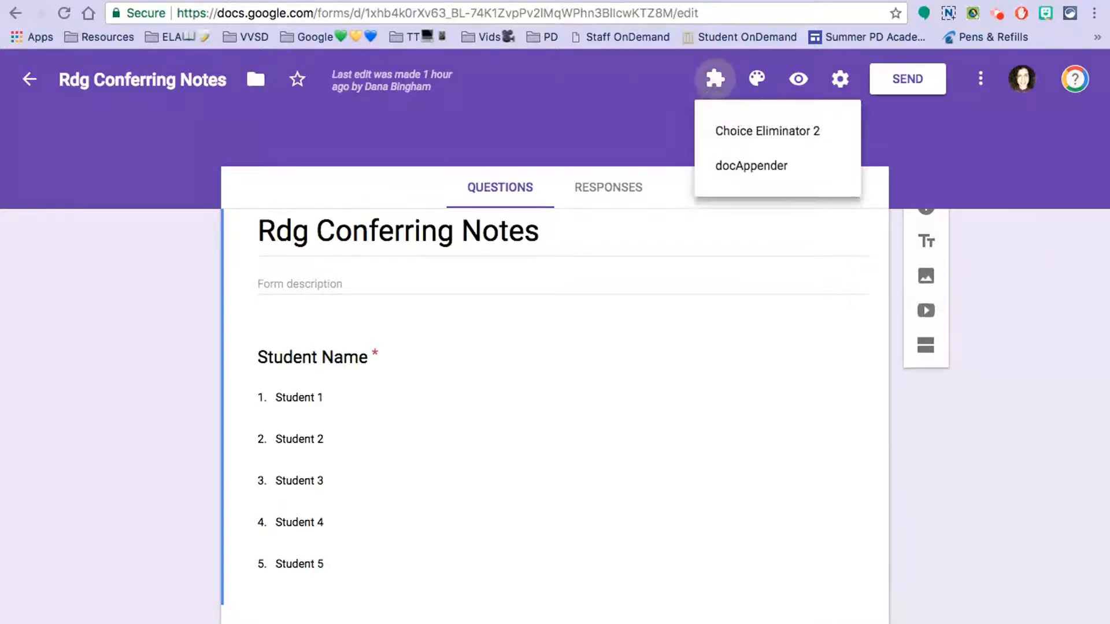
left_click(745, 165)
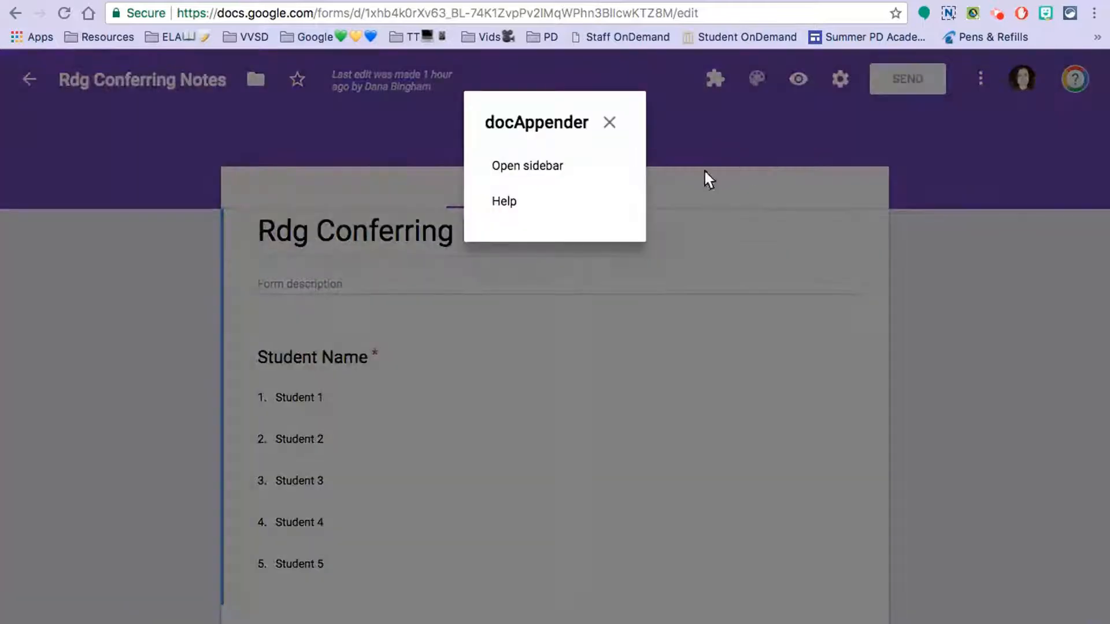
left_click(545, 167)
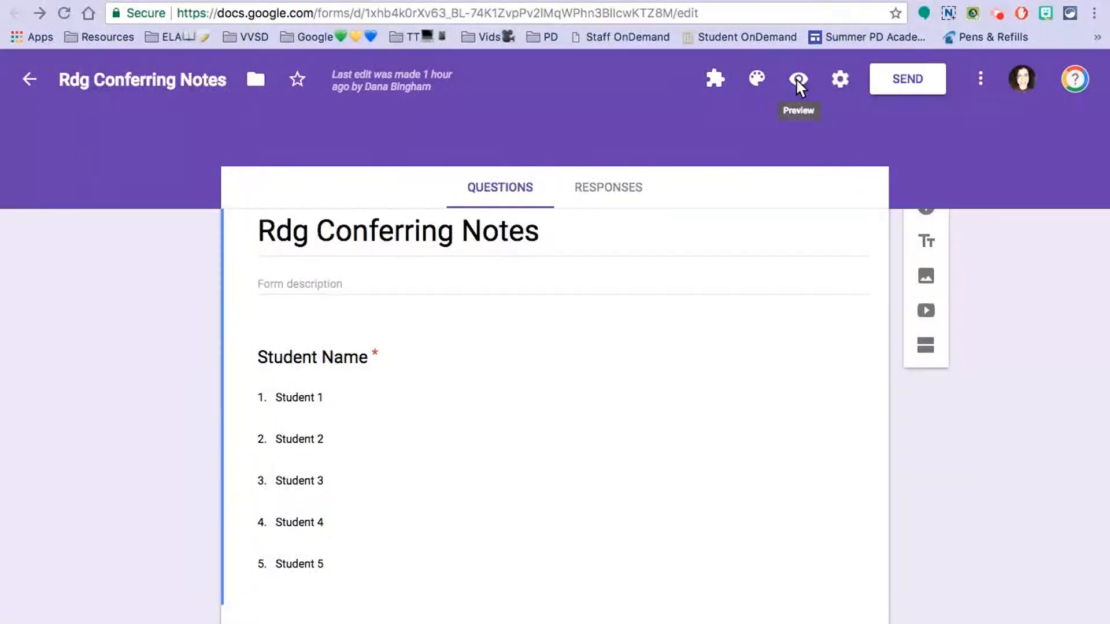
Preview the form and submit a response for Student 1 with "Test Response" in every text field
left_click(796, 78)
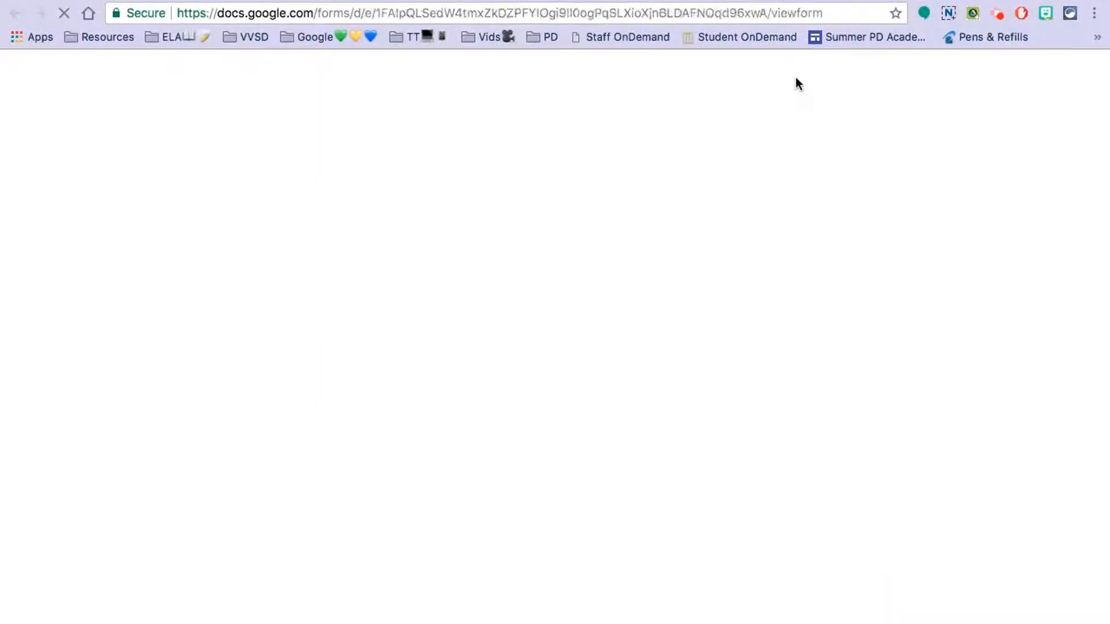
left_click(389, 393)
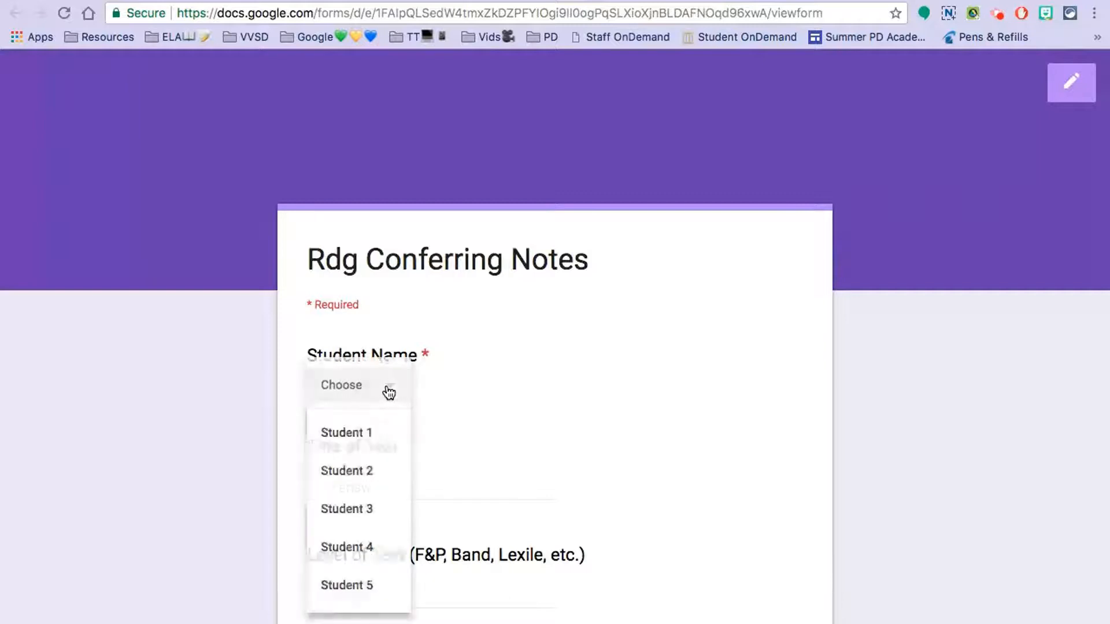
left_click(381, 433)
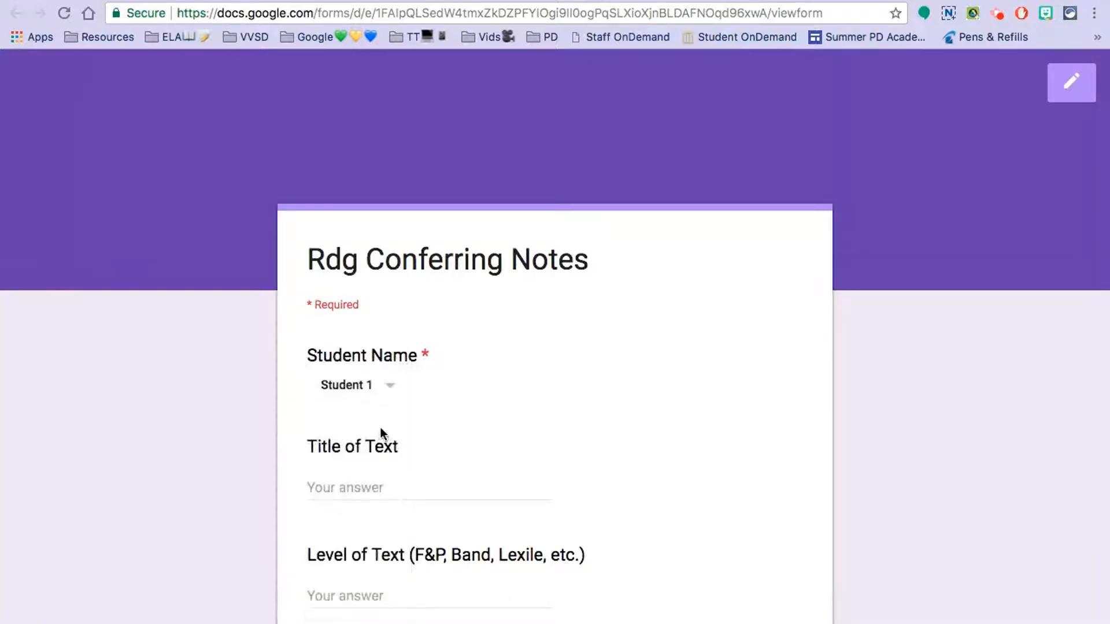
scroll(379, 432, "down", 6)
left_click(369, 135)
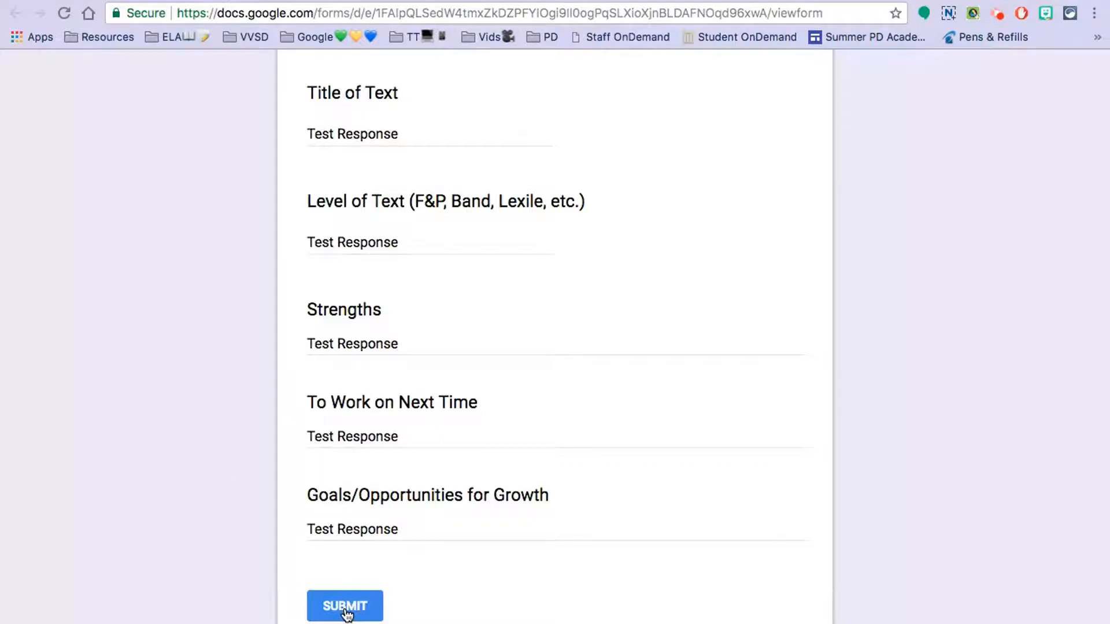
left_click(346, 610)
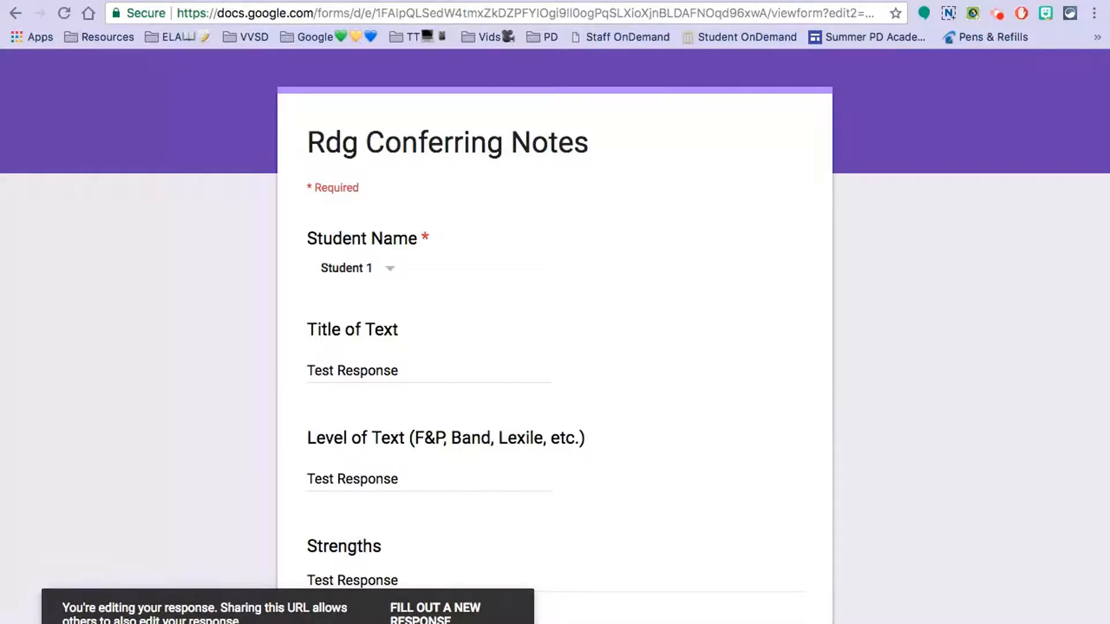
Edit the submitted response so Goals/Opportunities for Growth reads "Test Response2" and resubmit it
scroll(217, 265, "down", 5)
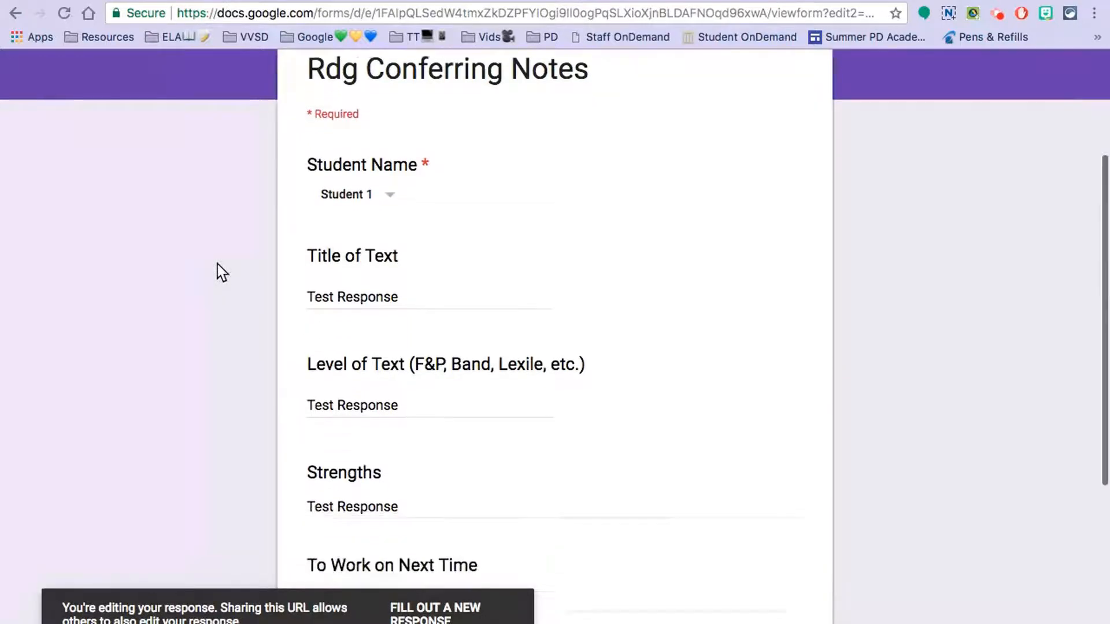
scroll(218, 265, "down", 3)
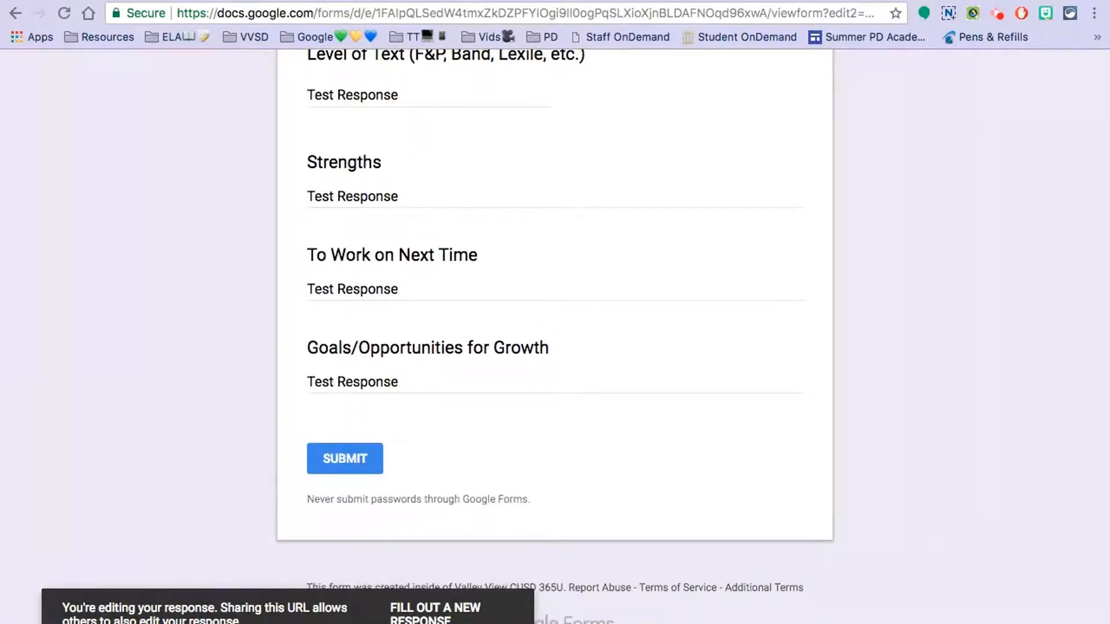
left_click(409, 377)
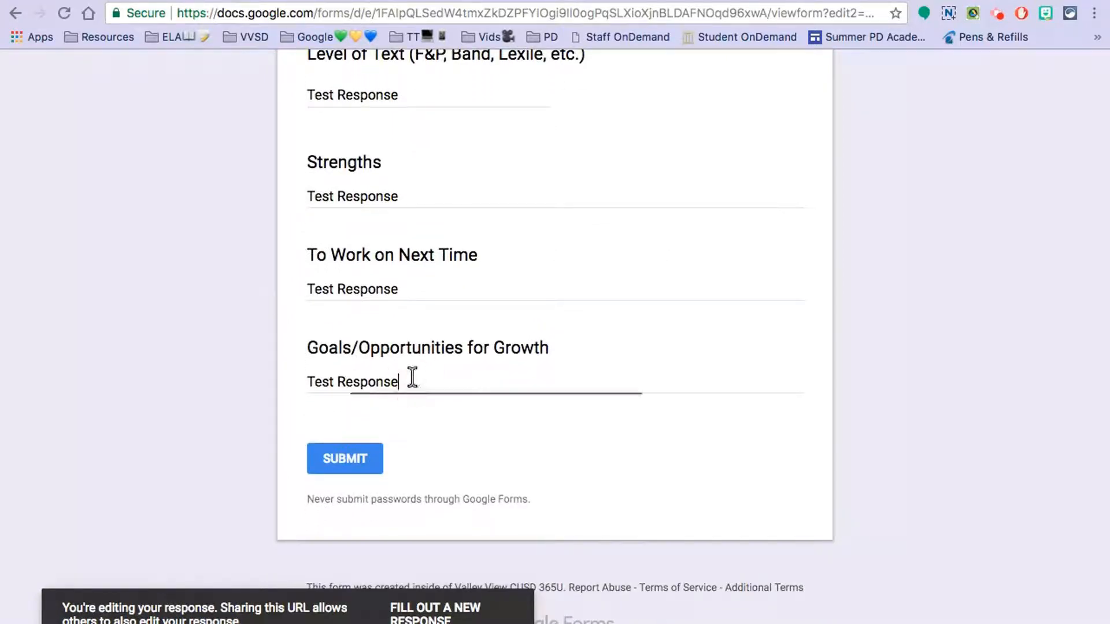
type("2")
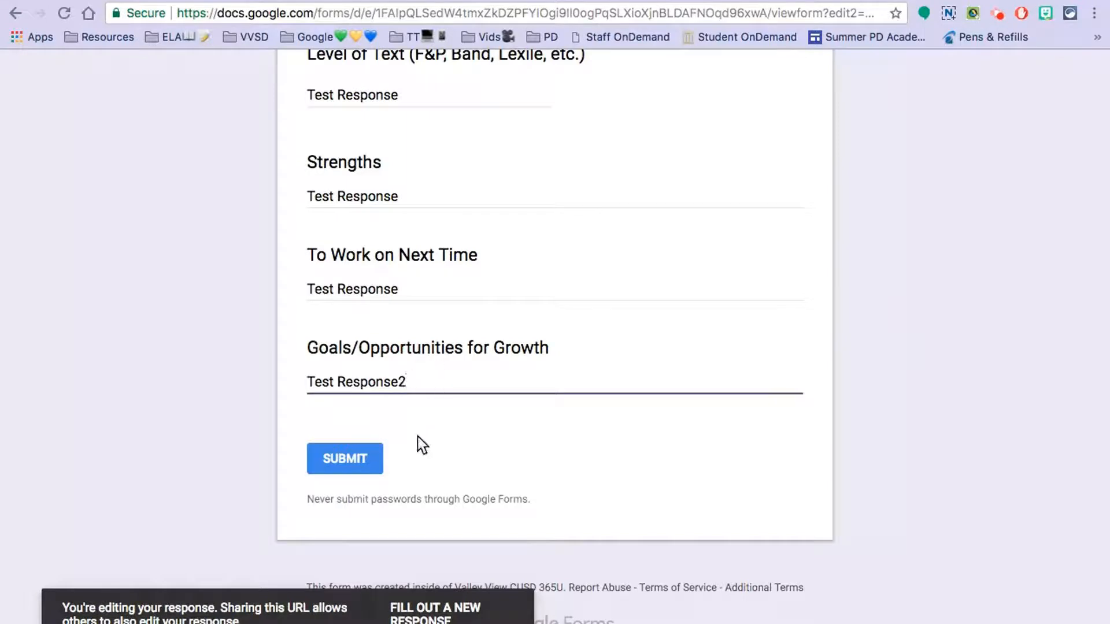
left_click(379, 459)
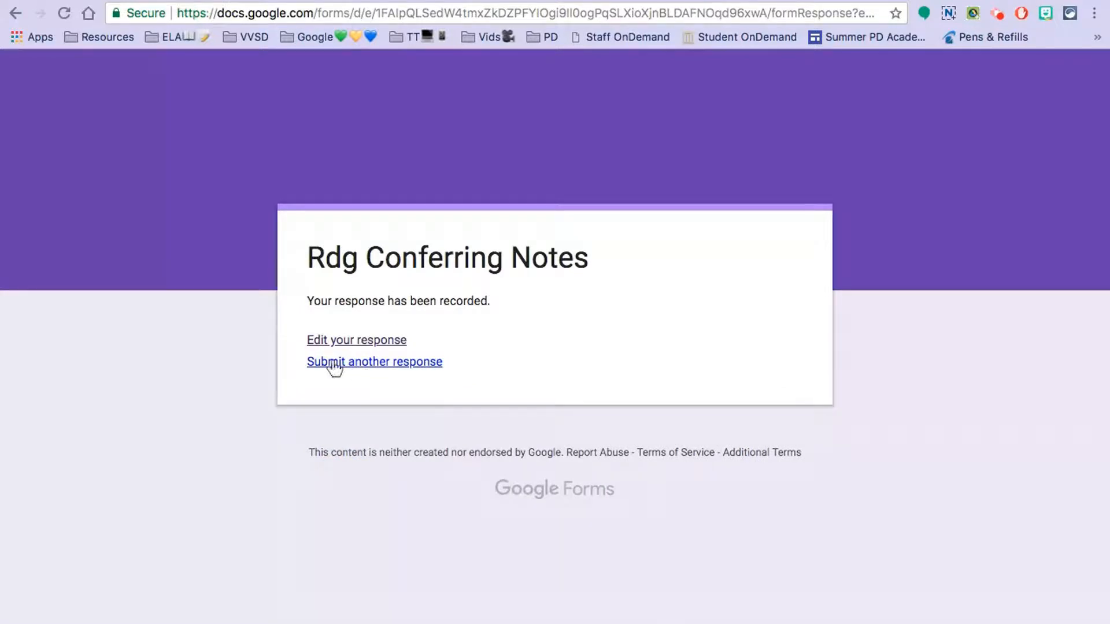
Start another response and look over the blank form's questions
left_click(370, 364)
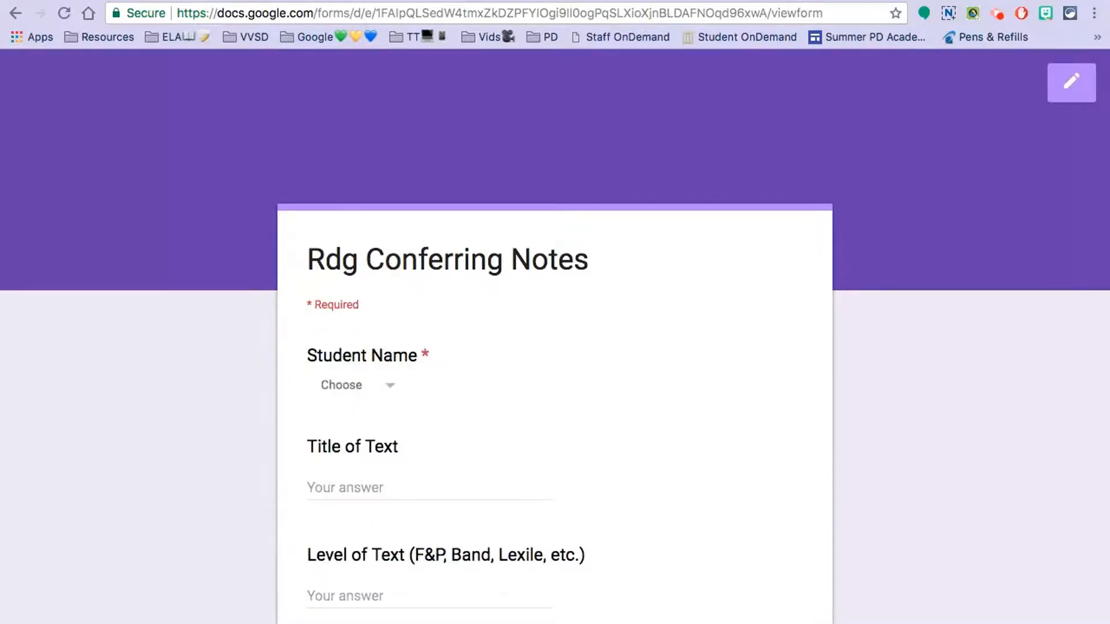
scroll(555, 335, "down", 7)
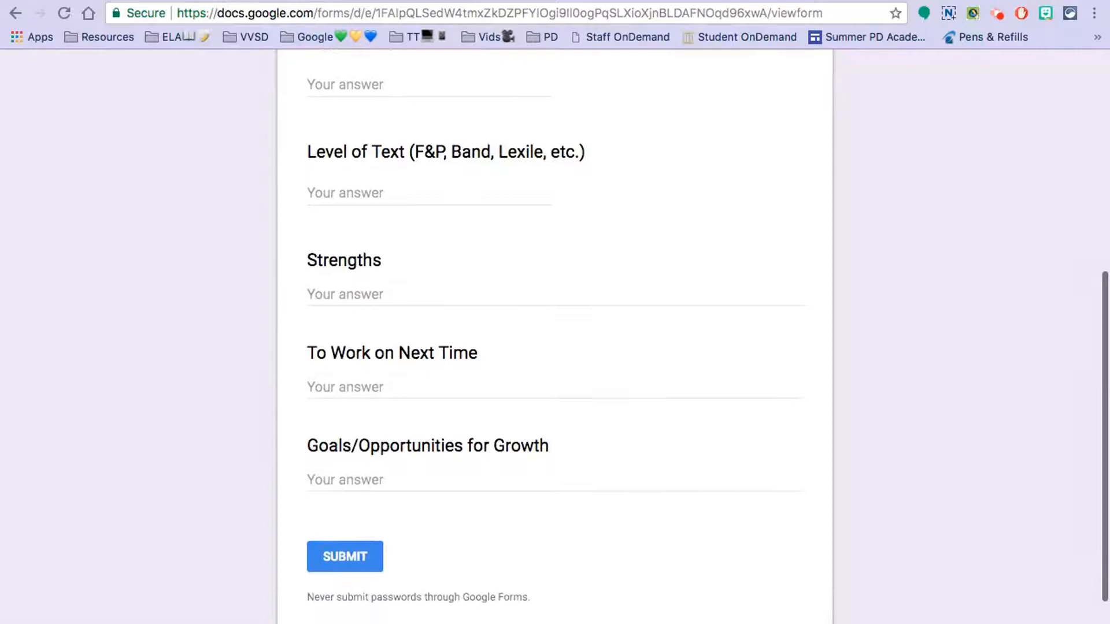
scroll(555, 336, "down", 1)
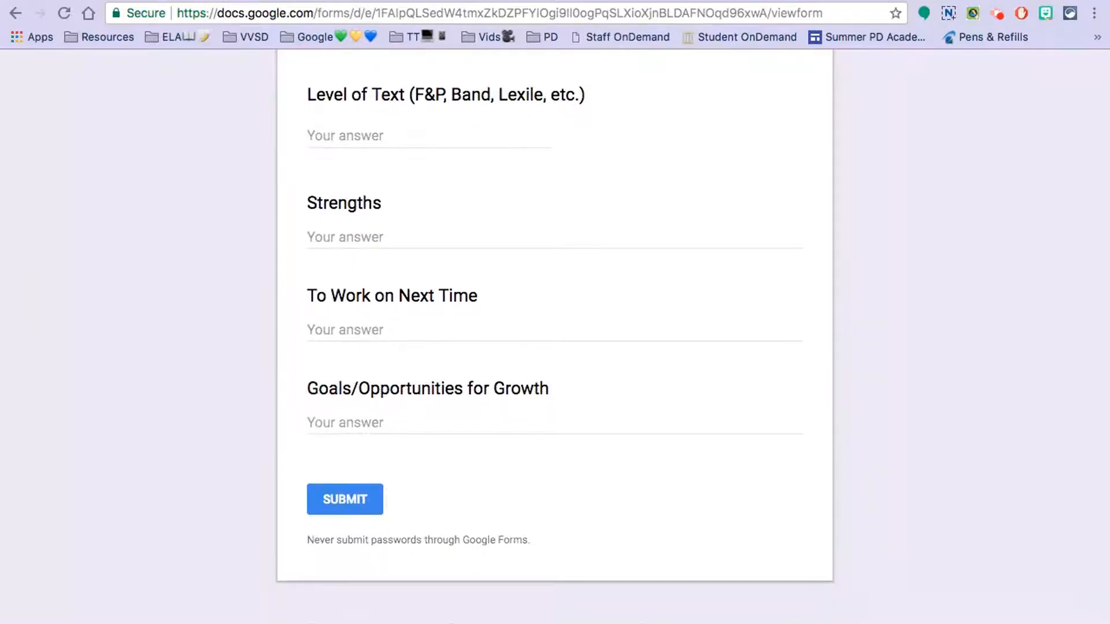
scroll(555, 335, "up", 8)
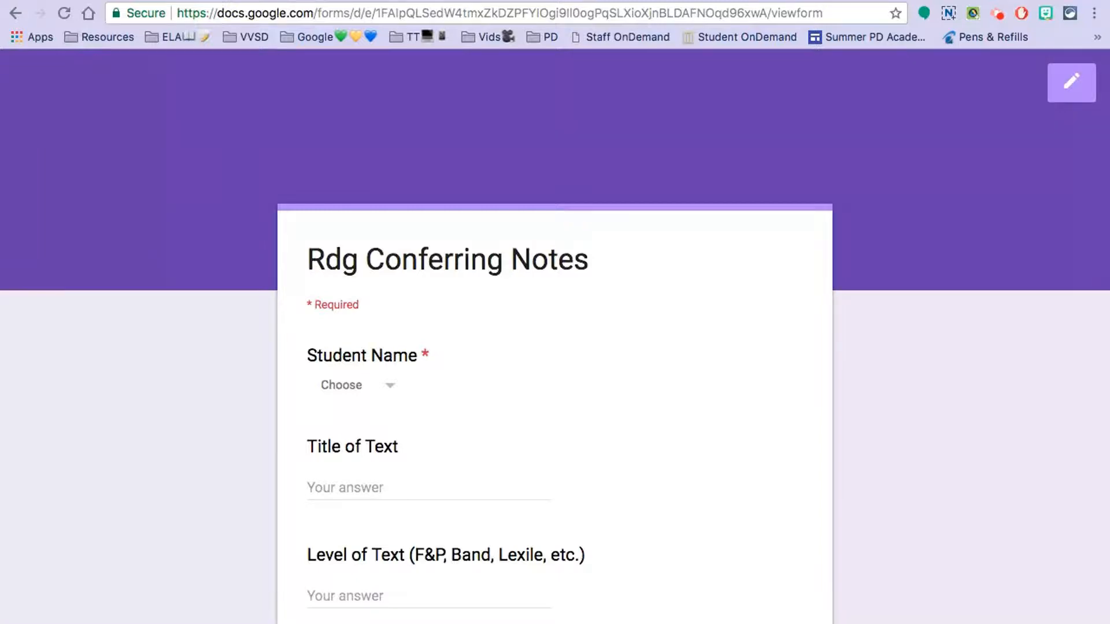
Return to the form editor and review the response summary charts for Student Name, Title of Text and Level of Text
left_click(857, 1)
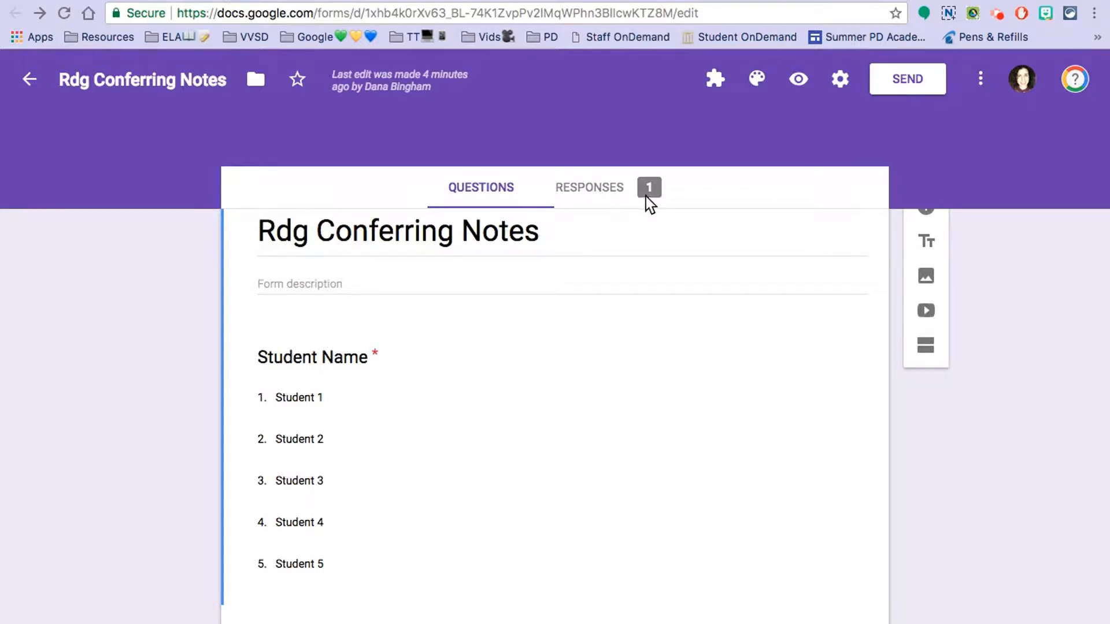
left_click(607, 197)
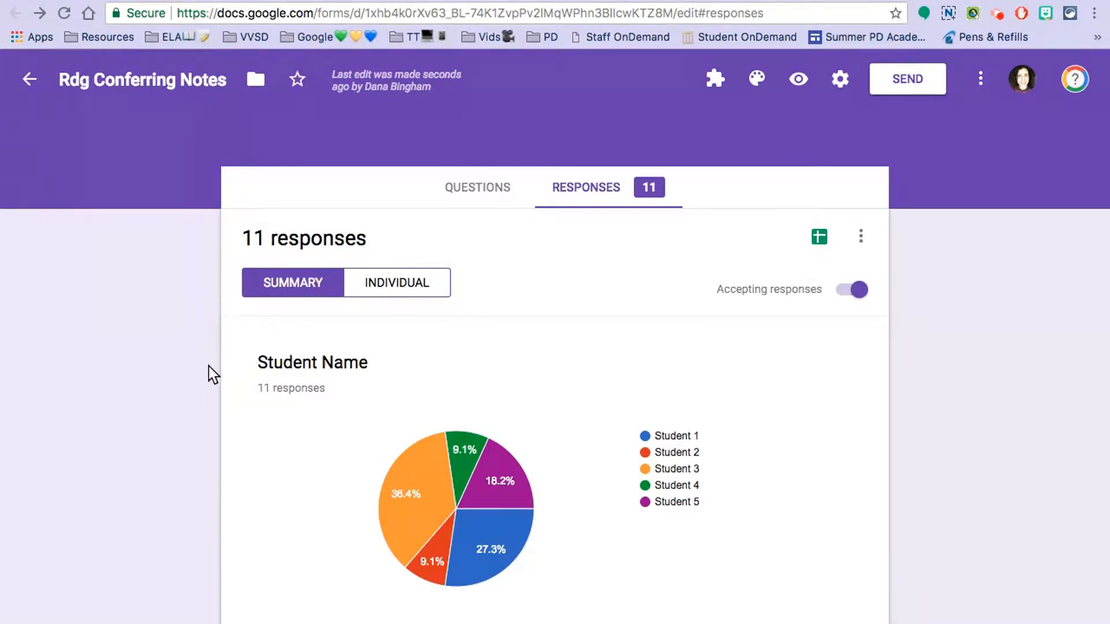
scroll(213, 375, "down", 3)
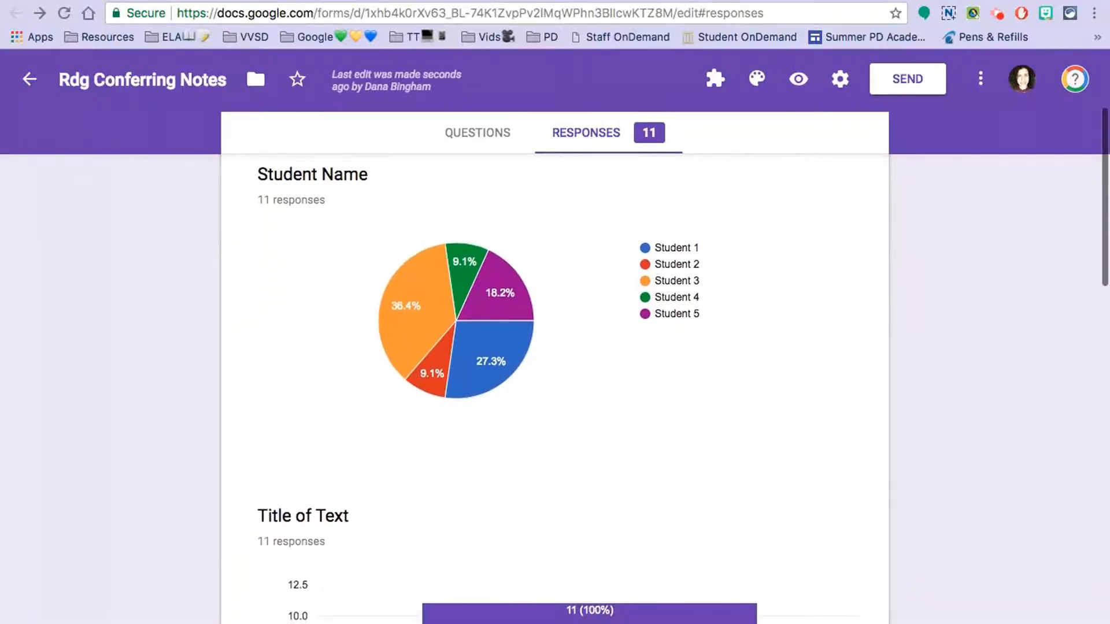
scroll(213, 375, "down", 4)
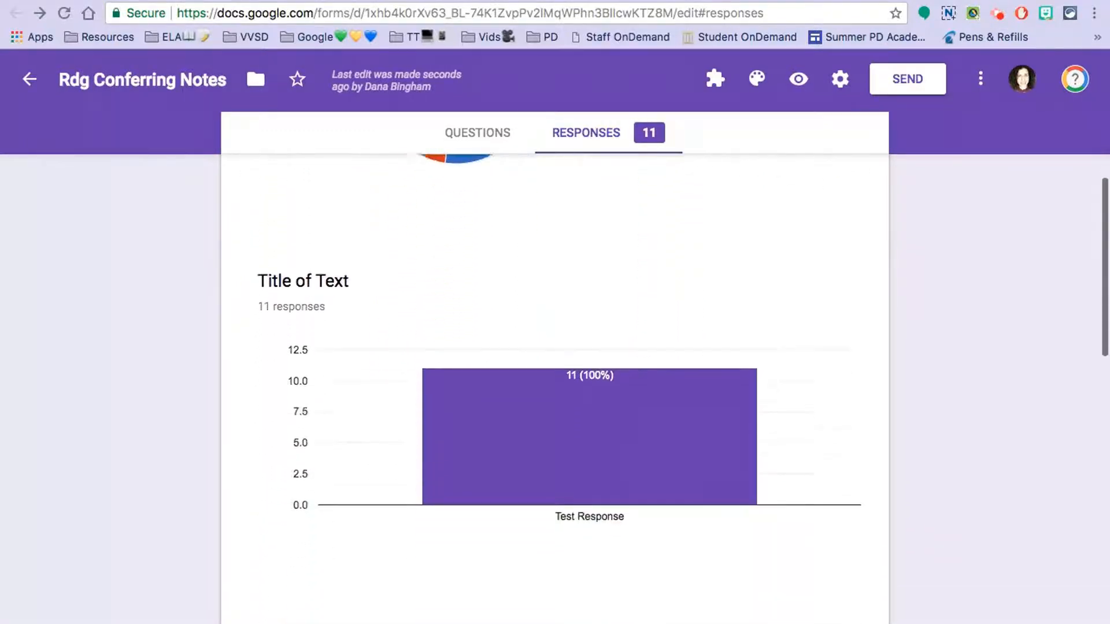
scroll(555, 387, "down", 6)
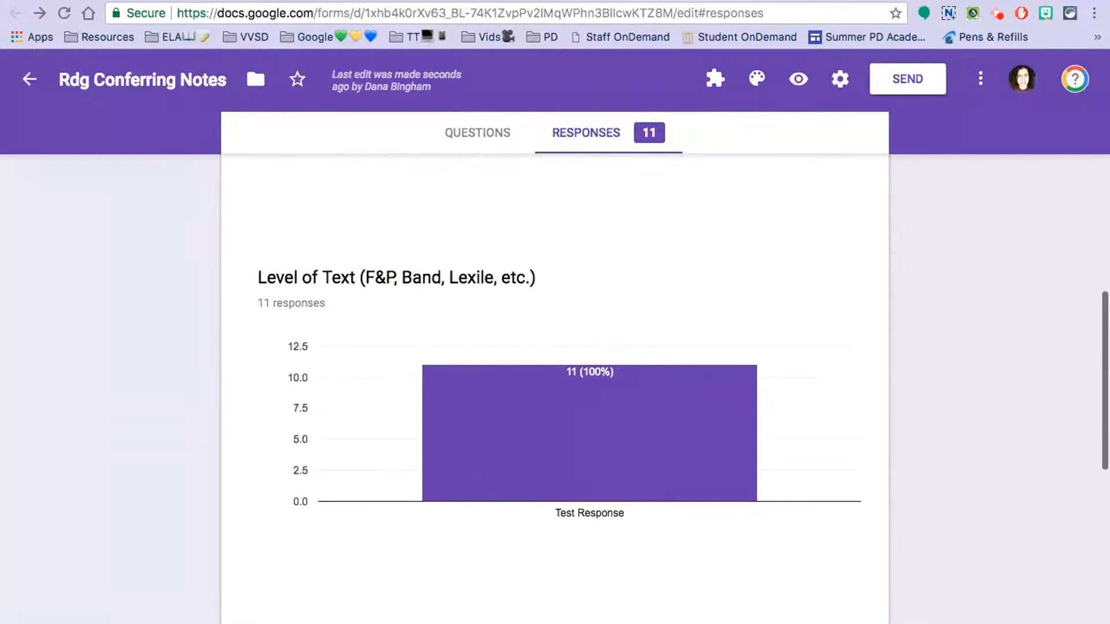
right_click(202, 357)
left_click(199, 277)
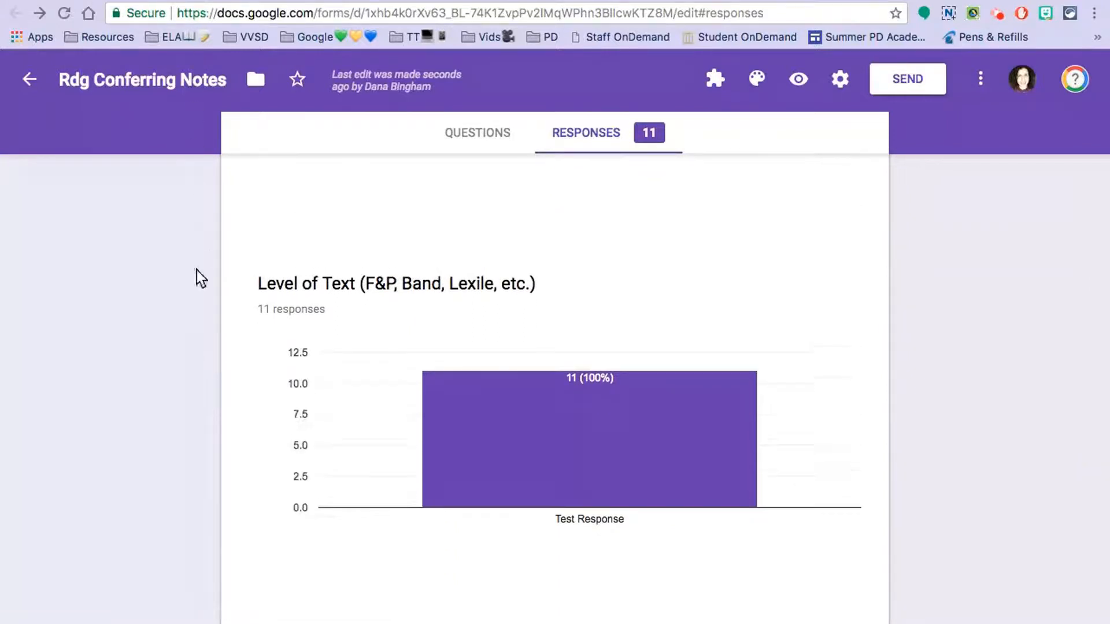
scroll(199, 277, "up", 20)
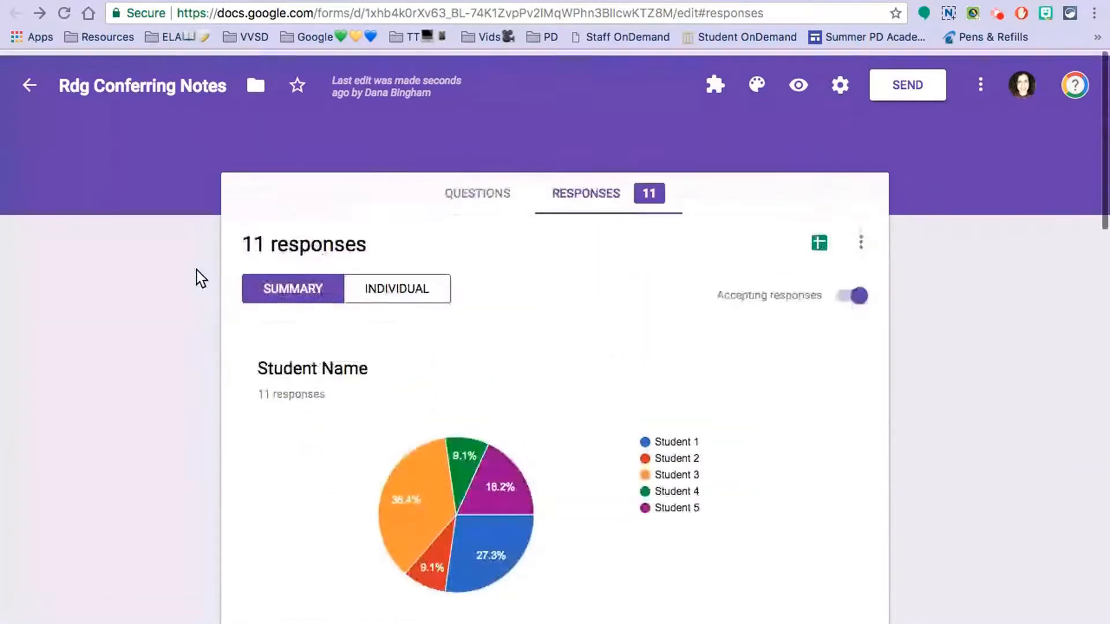
Examine the first individual response, including its student name and text answers
left_click(434, 288)
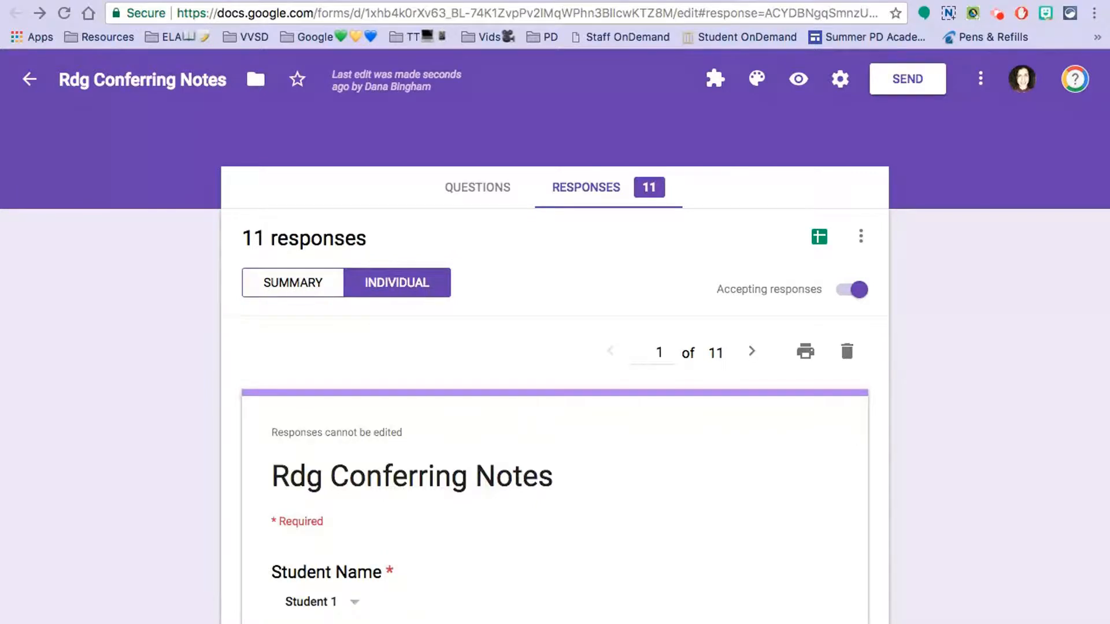
scroll(171, 441, "down", 4)
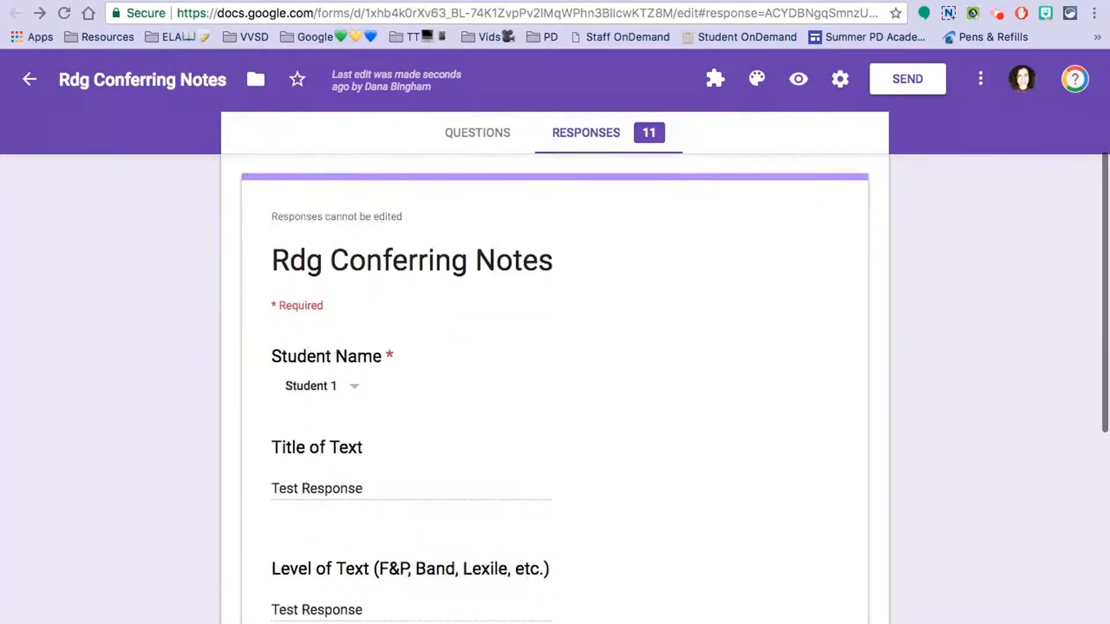
scroll(555, 375, "down", 5)
scroll(555, 375, "up", 8)
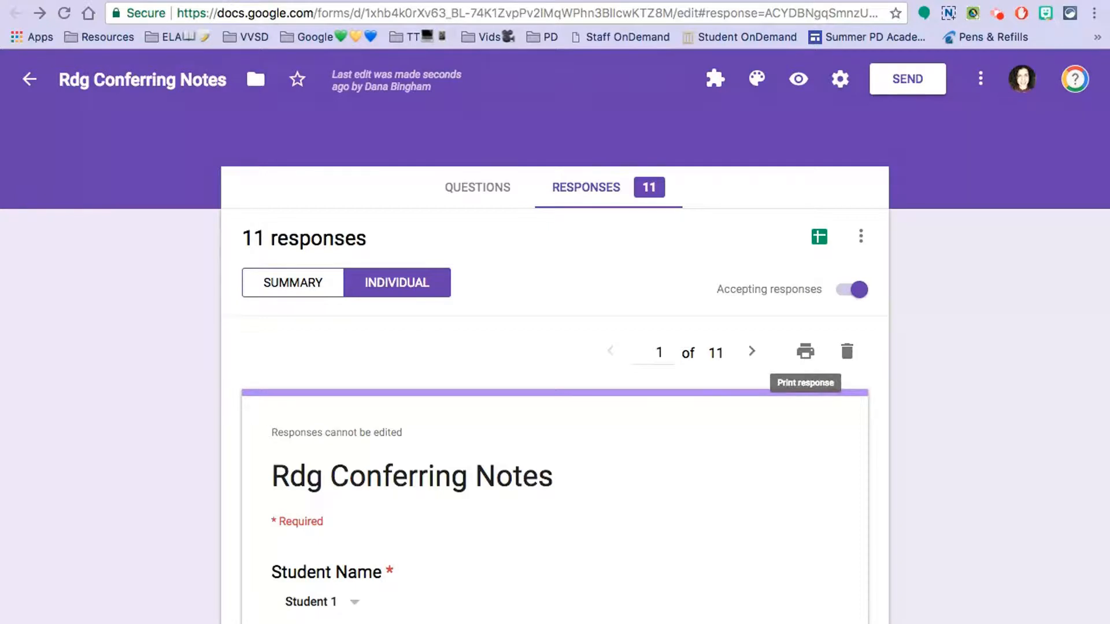
Stop the form from accepting responses and turn response collection back on
left_click(850, 290)
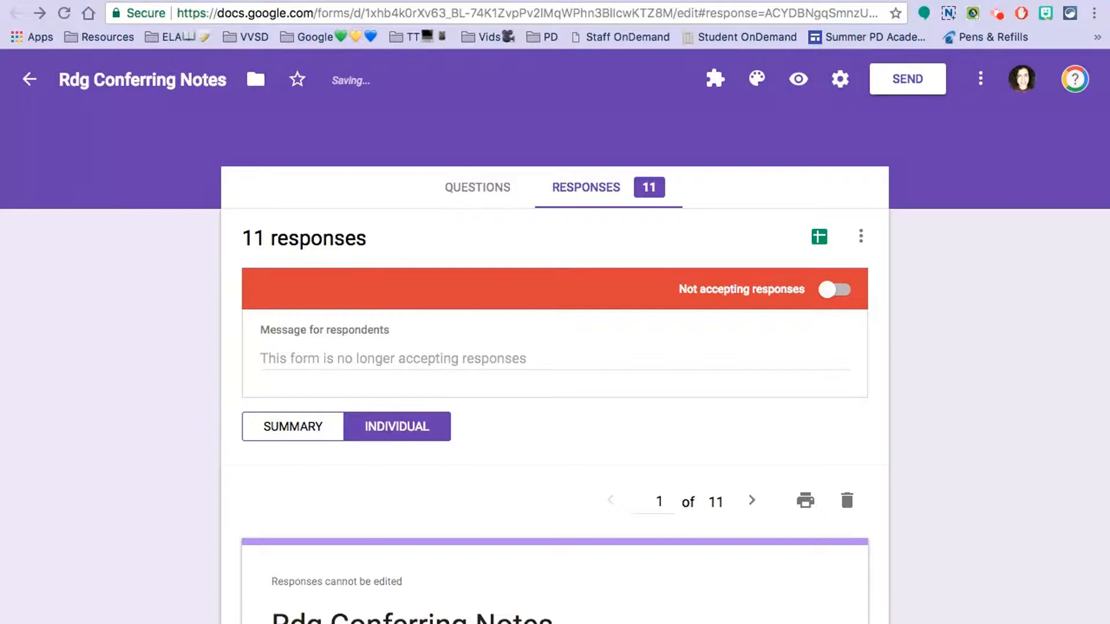
left_click(834, 290)
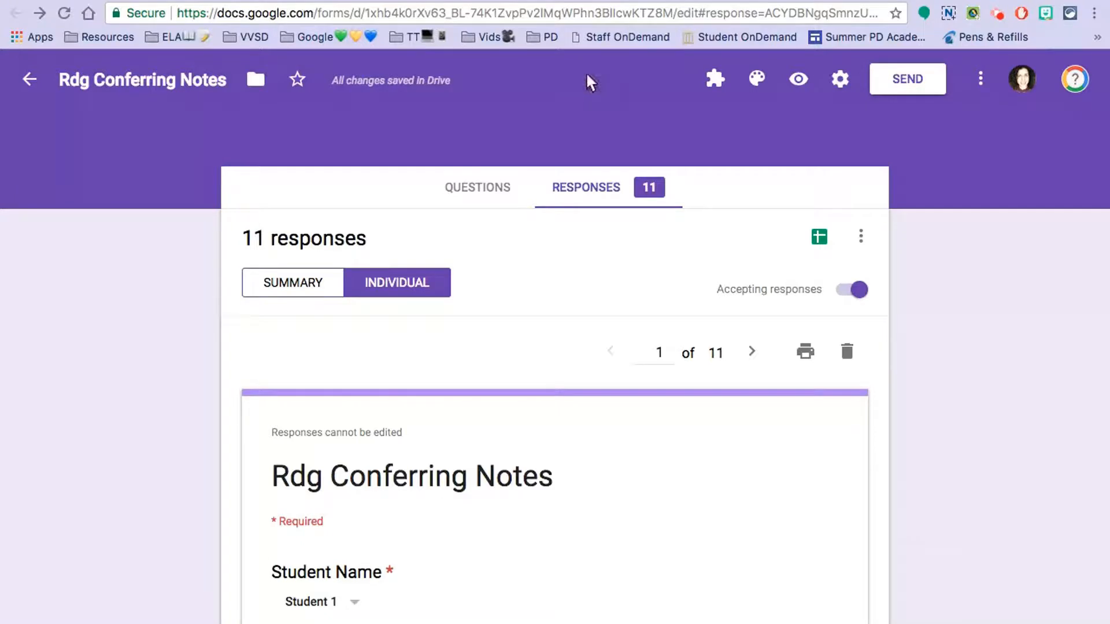
Open the Student 3 document from the Drive folder and clear the test responses below its table header
left_click(509, 1)
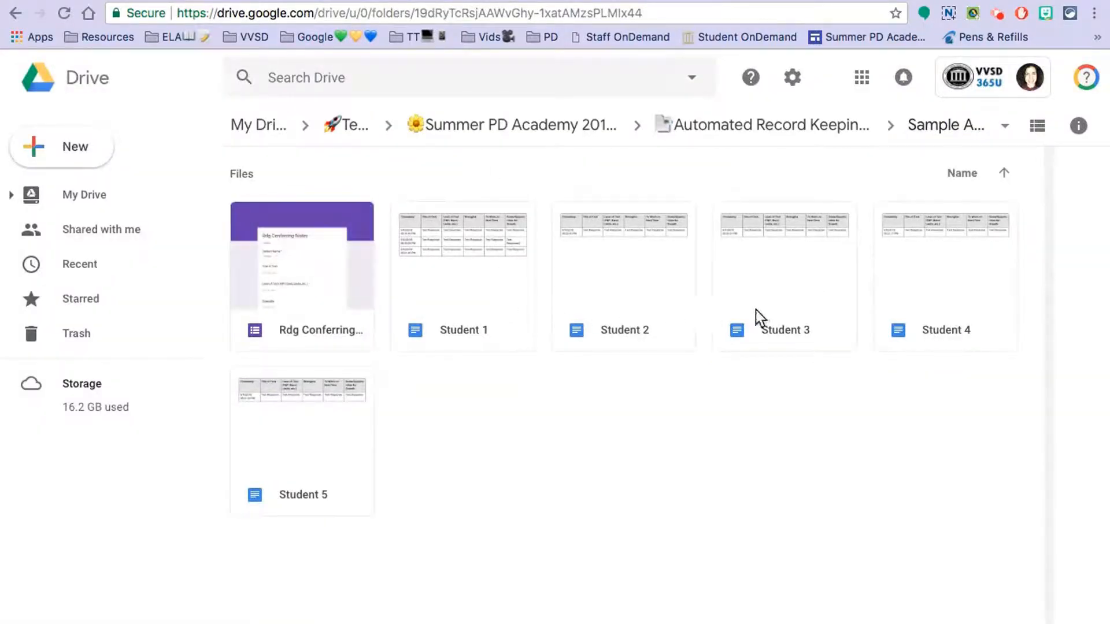
double_click(772, 286)
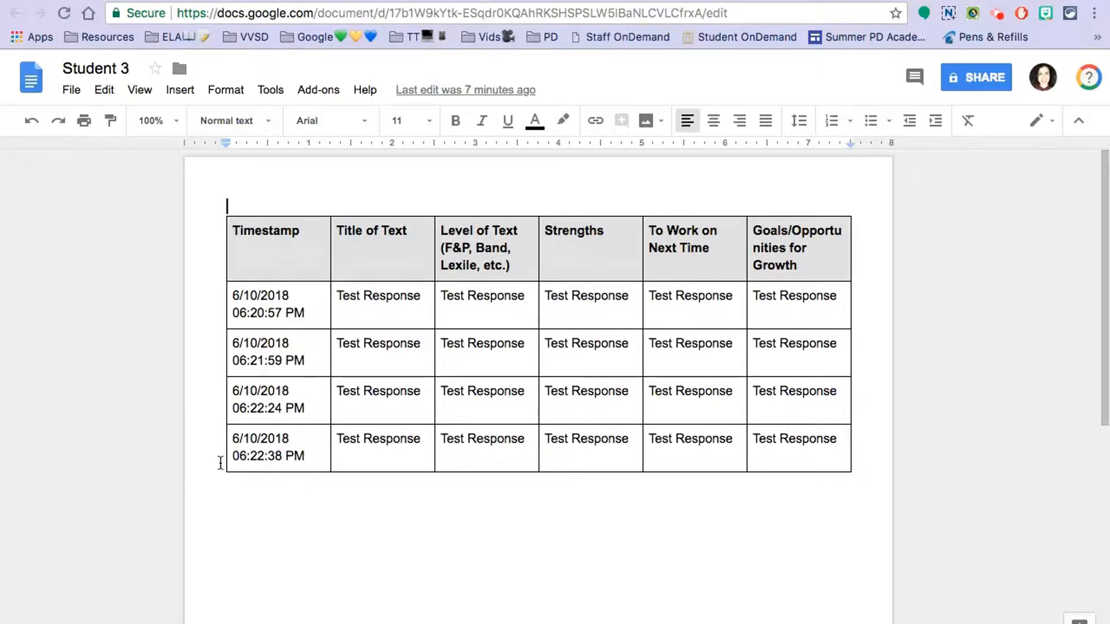
left_click_drag(230, 455, 772, 319)
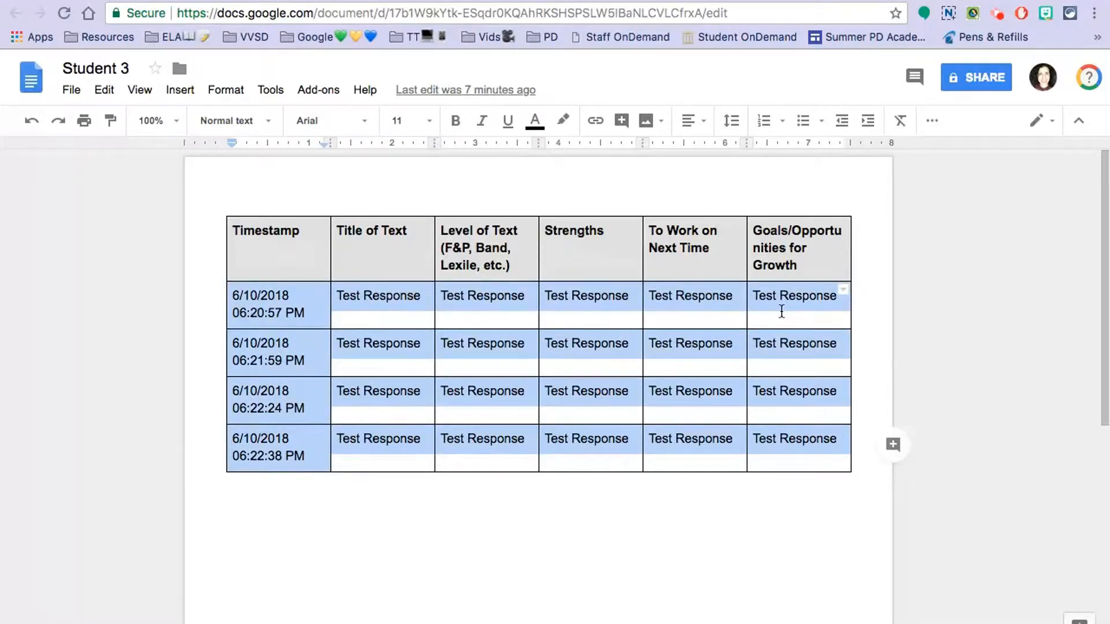
key("BackSpace")
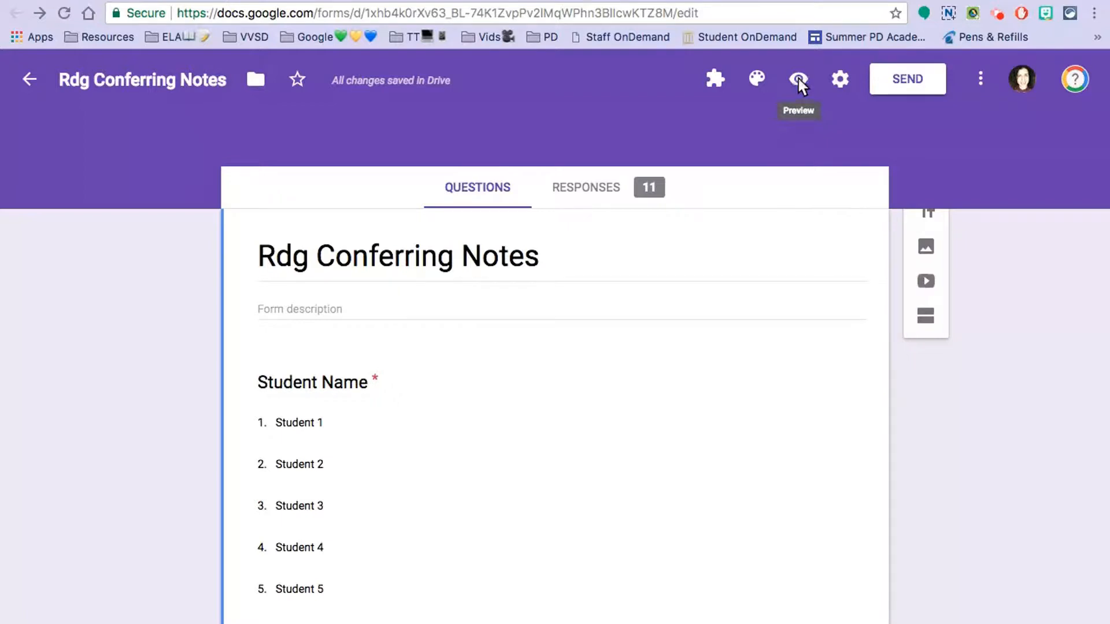
Preview the live form and bookmark it as "Rdg Conf Notes" in the Bookmarks Bar folder
left_click(798, 79)
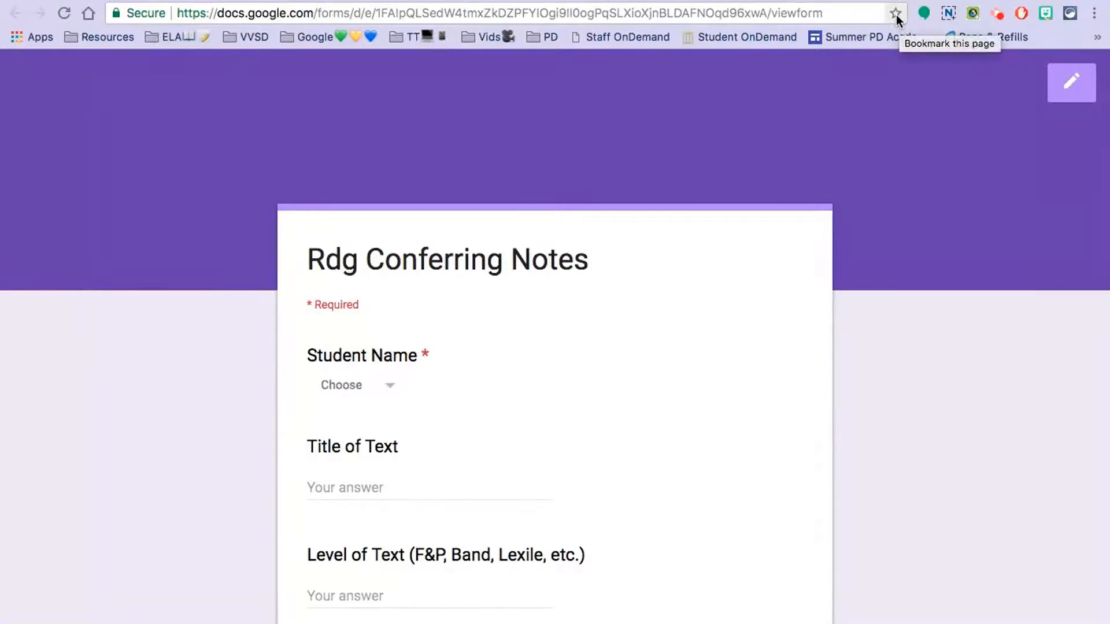
left_click(896, 13)
type("TT")
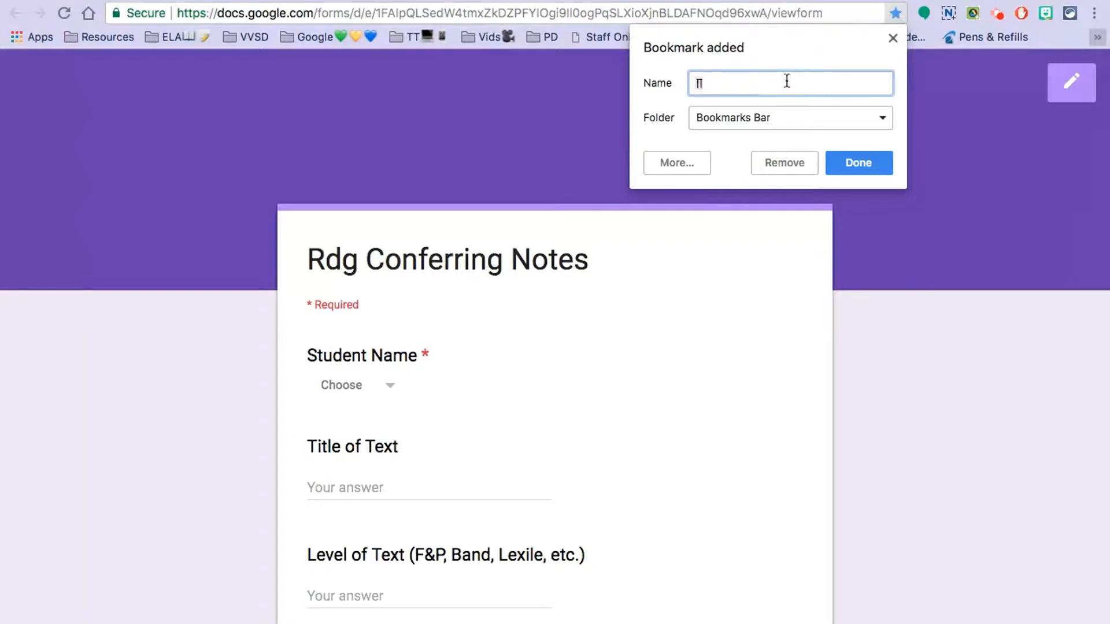
key("BackSpace")
key("BackSpace")
type("Rdg Conf Notes")
left_click(772, 121)
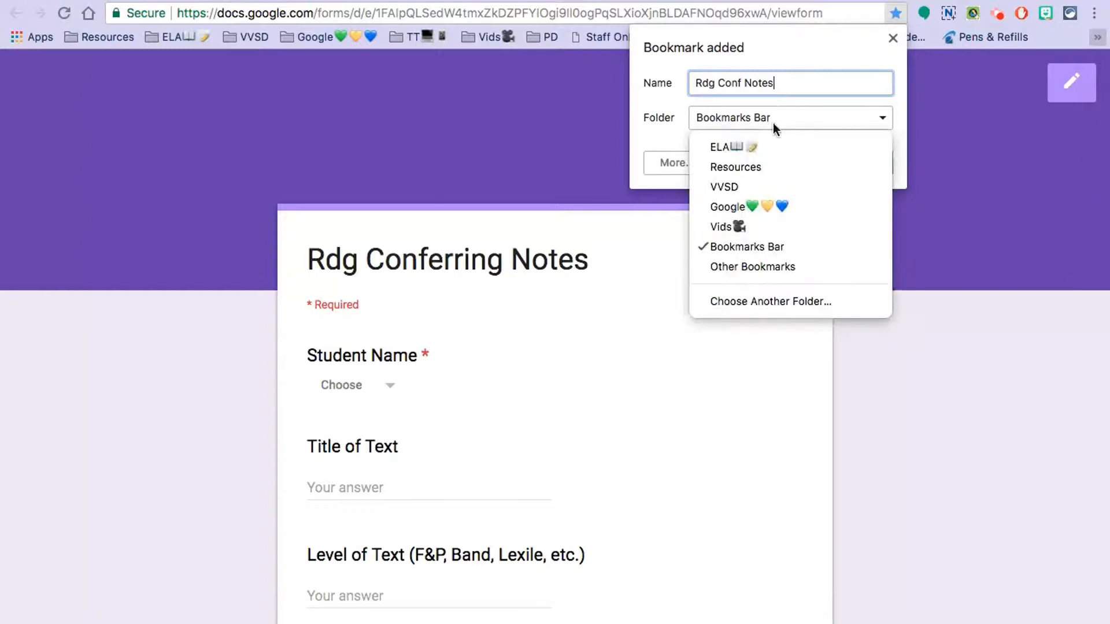
left_click(765, 247)
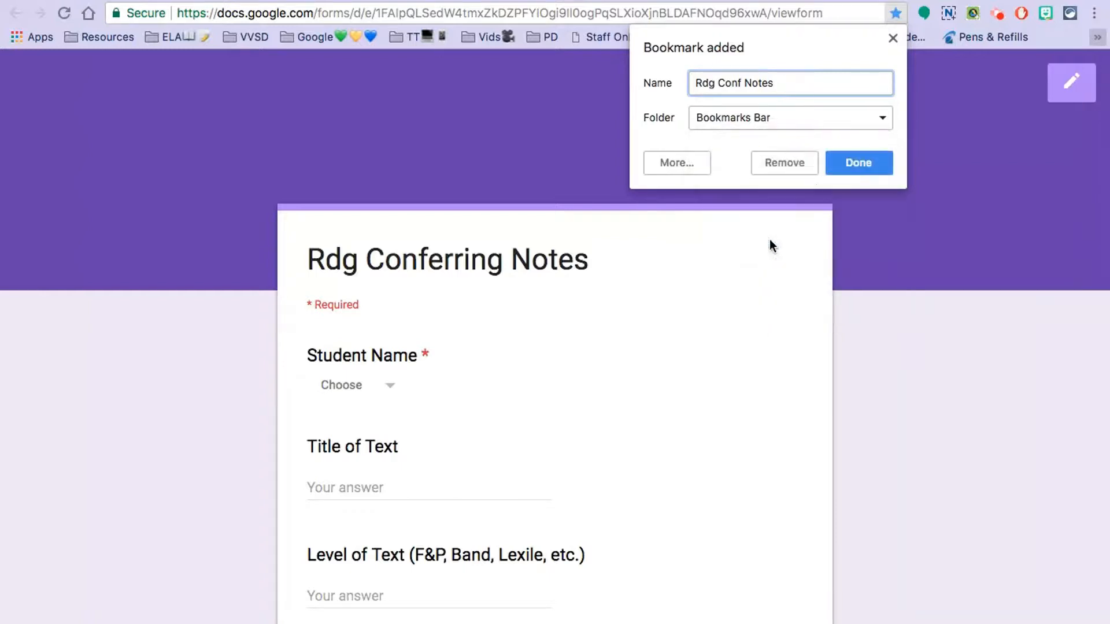
left_click(859, 163)
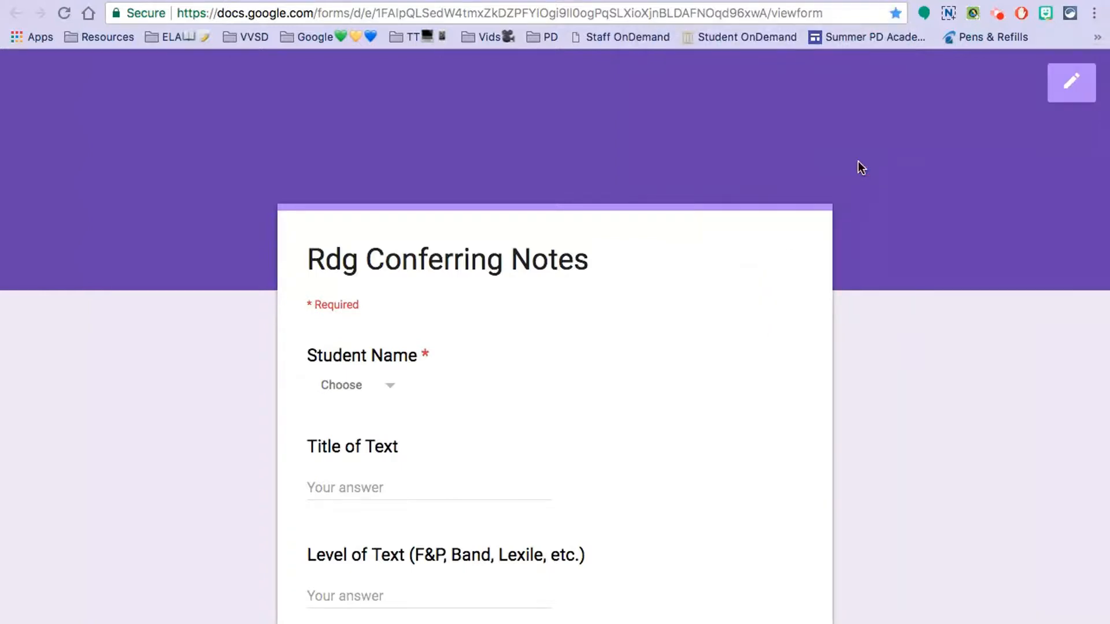
Move the Rdg Conf Notes bookmark to the front of the bookmarks bar, before Resources, and open the form from it
left_click(1097, 38)
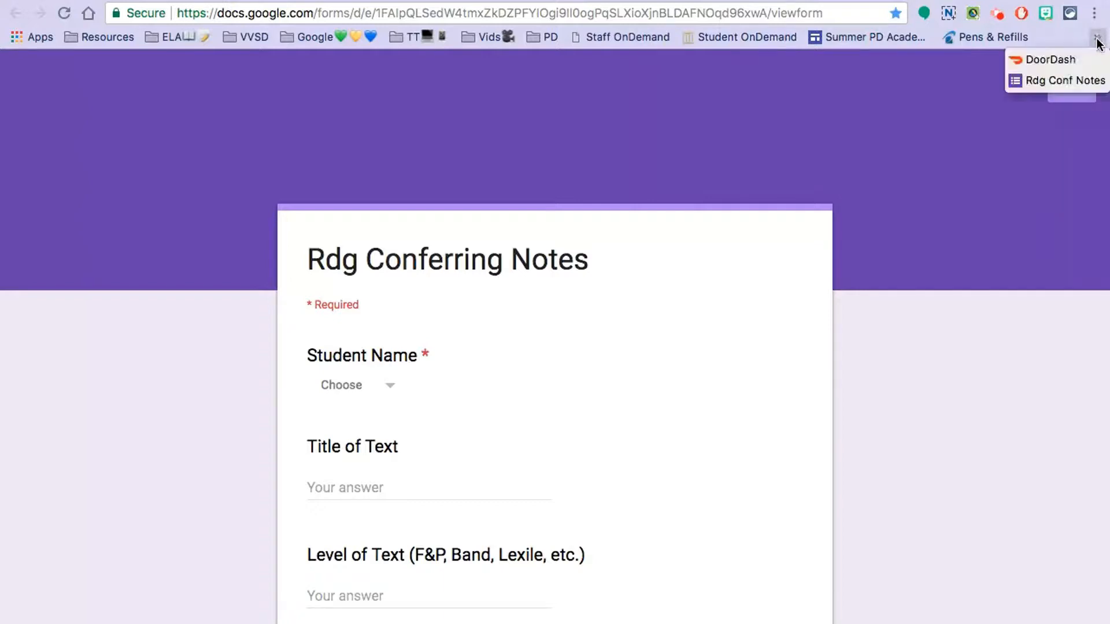
left_click_drag(1086, 81, 131, 34)
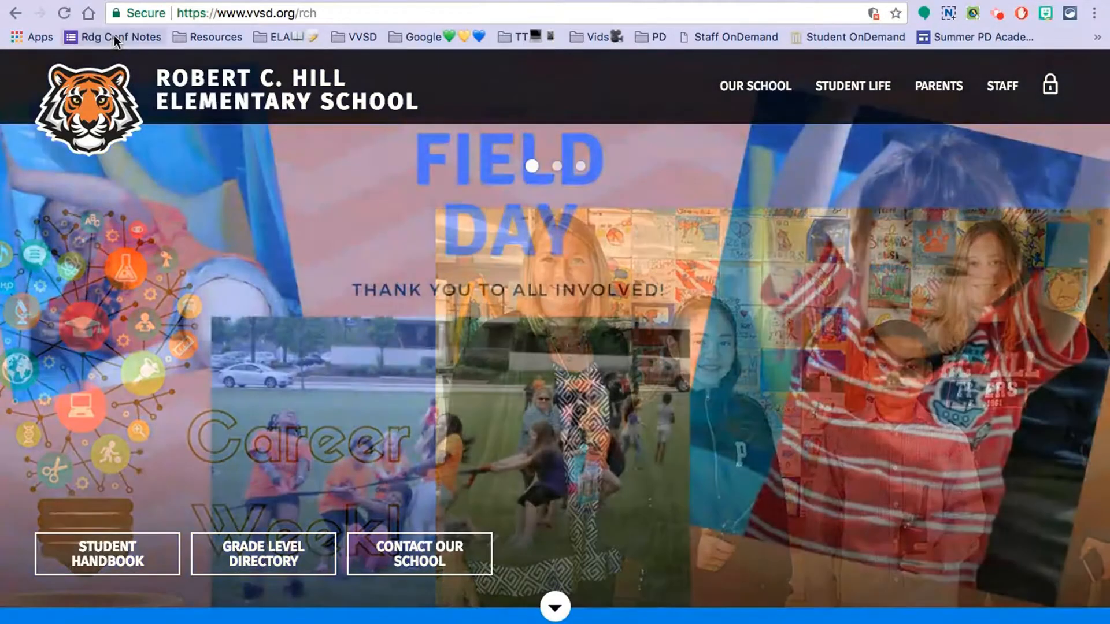
left_click(113, 36)
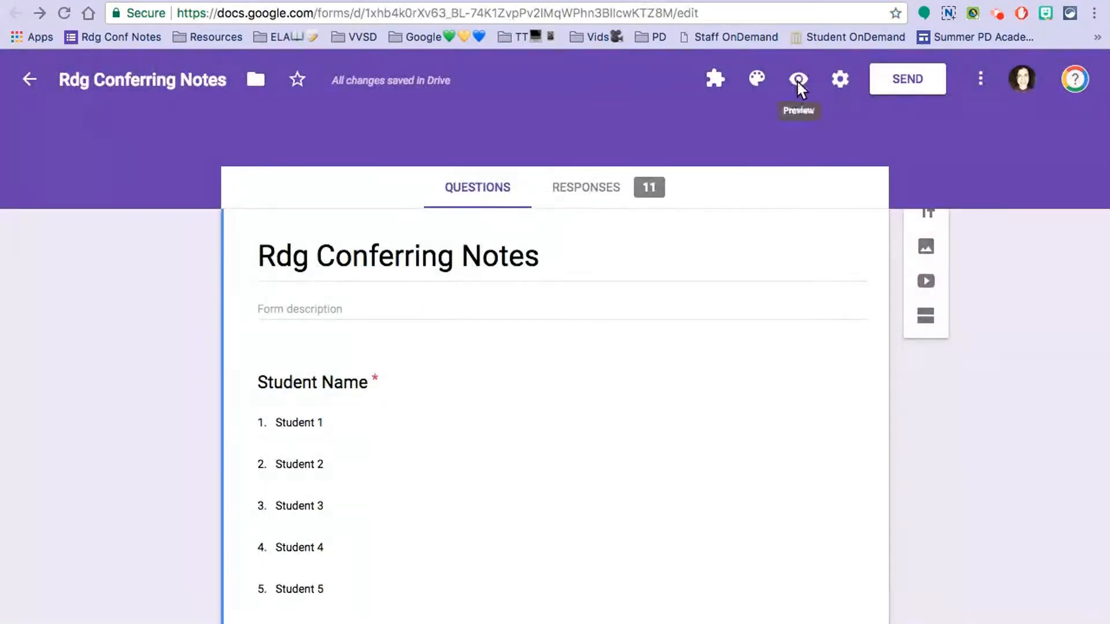
Preview the Rdg Conferring Notes form from its editor and copy the preview's web address
left_click(797, 82)
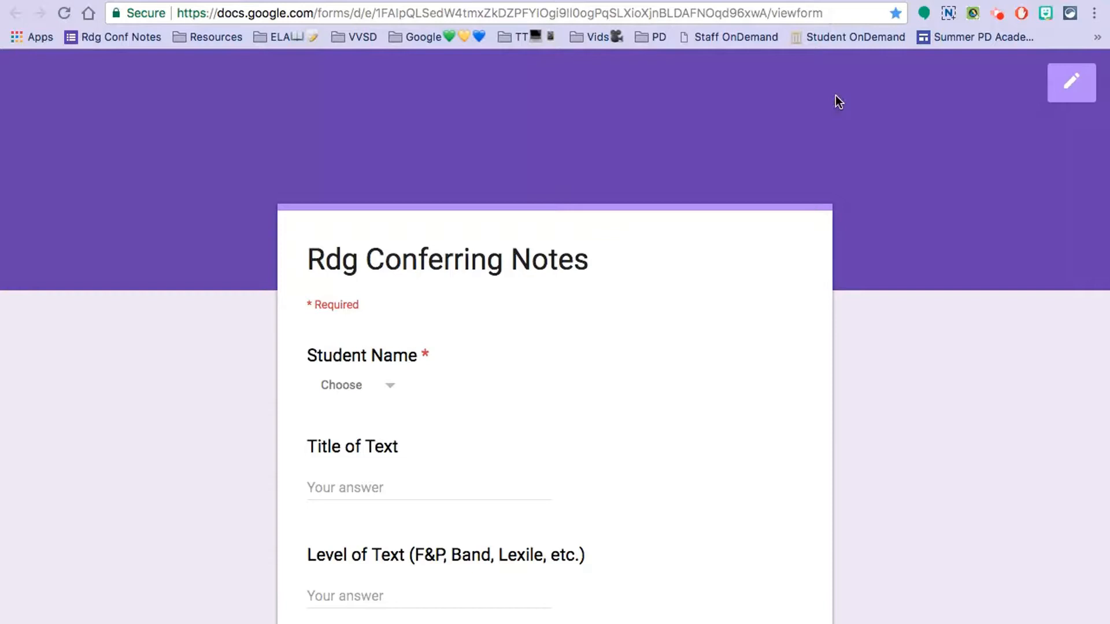
left_click(831, 10)
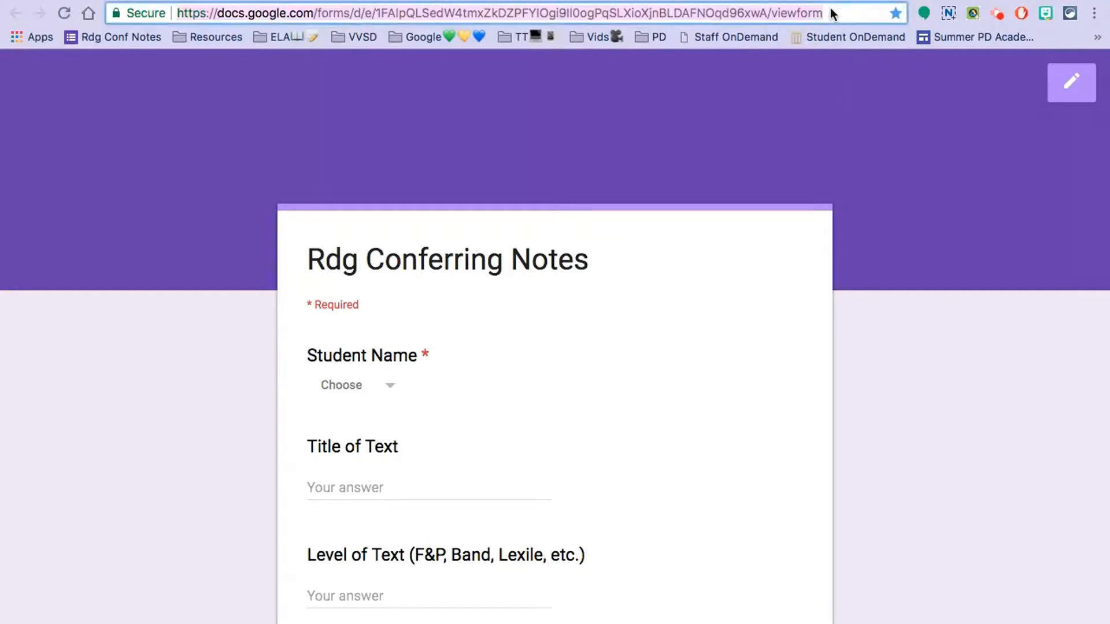
right_click(833, 12)
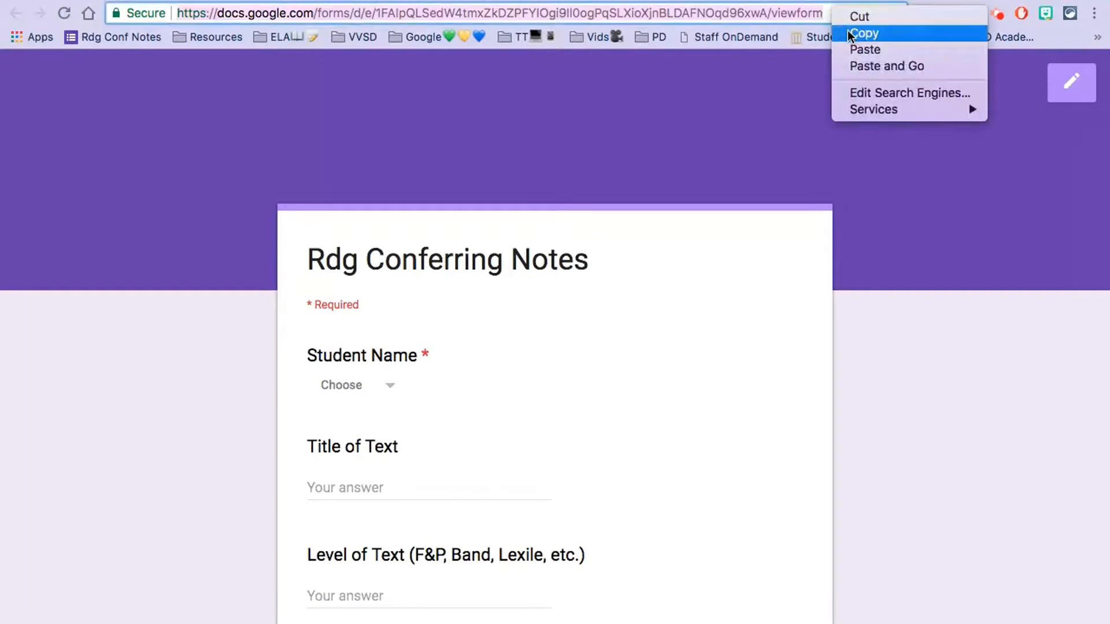
left_click(847, 30)
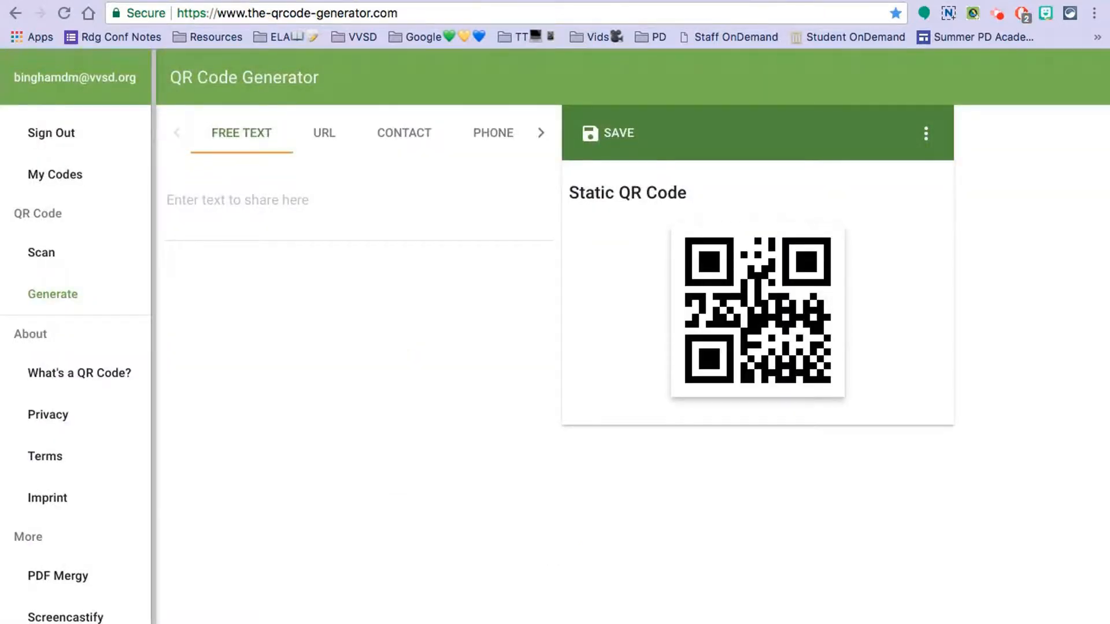
In QR Code Generator, create a URL-type QR code from the copied form address
left_click(323, 141)
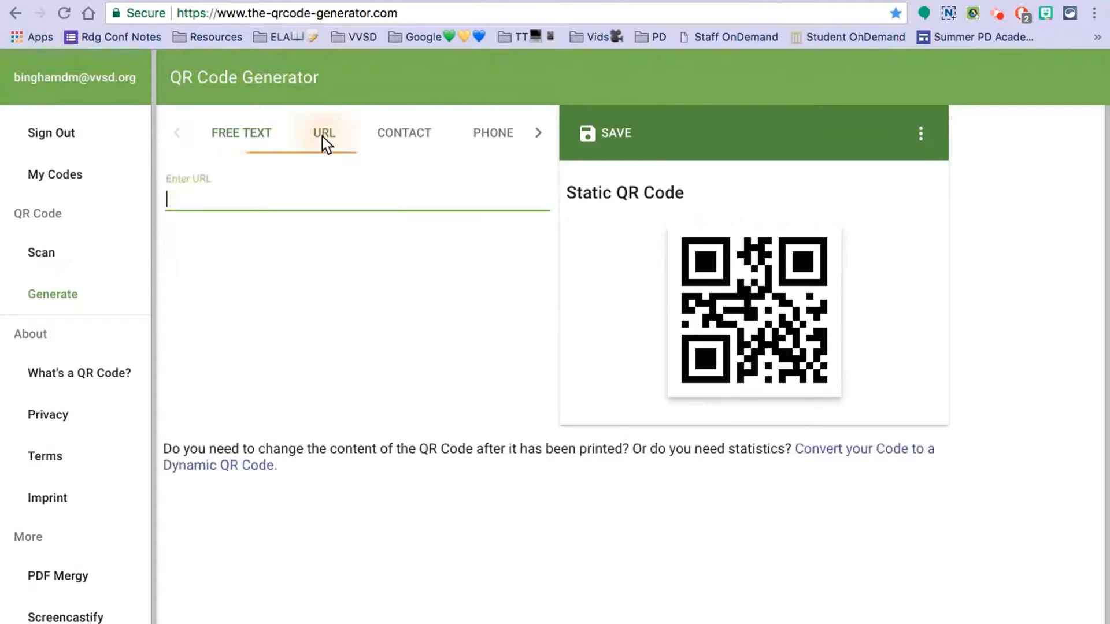
right_click(216, 201)
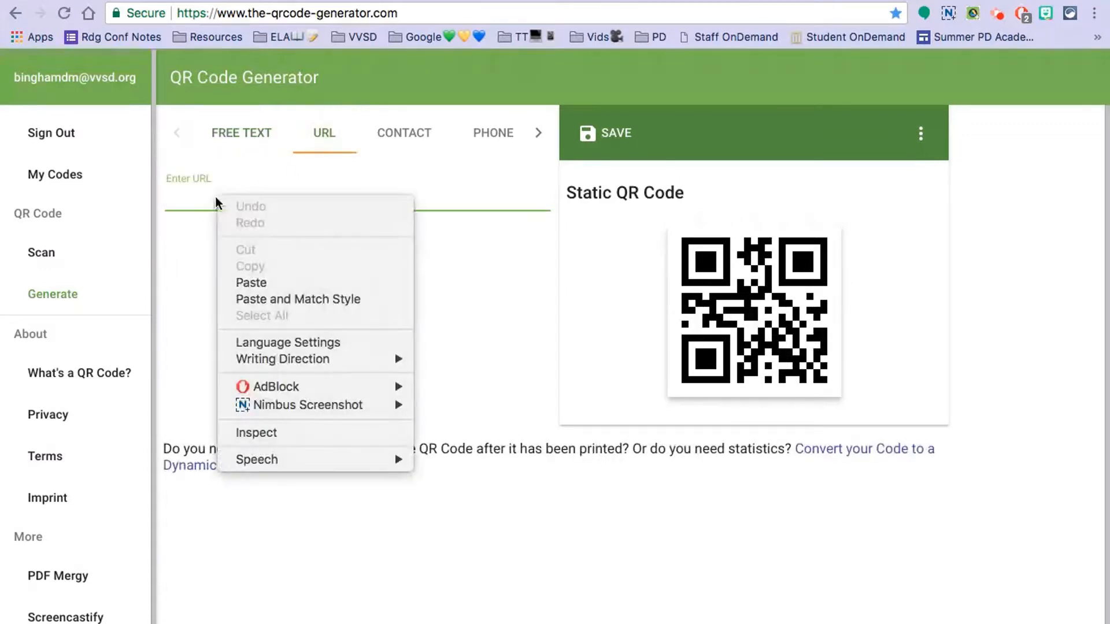
left_click(255, 283)
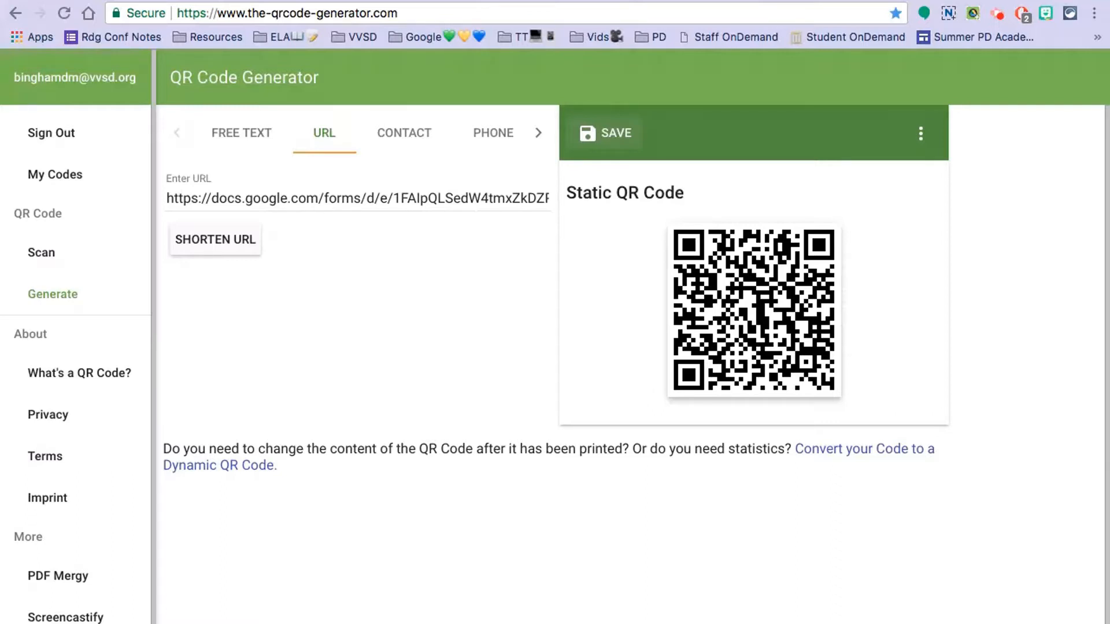
Save the QR code as a PNG file named "Rdg Conferring Notes"
left_click(613, 133)
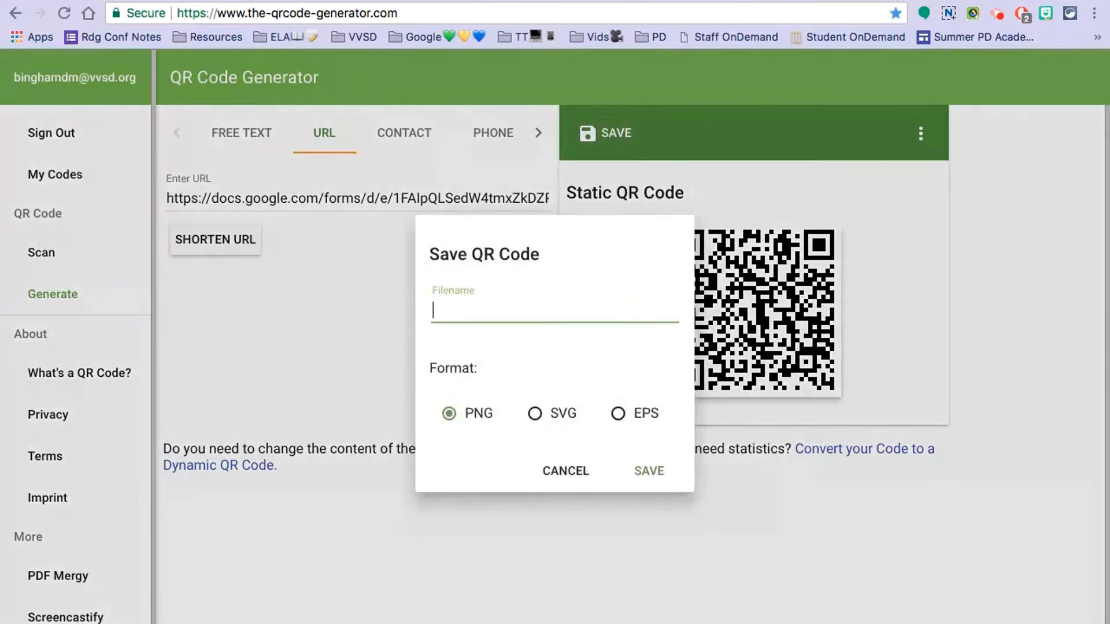
key("super+v")
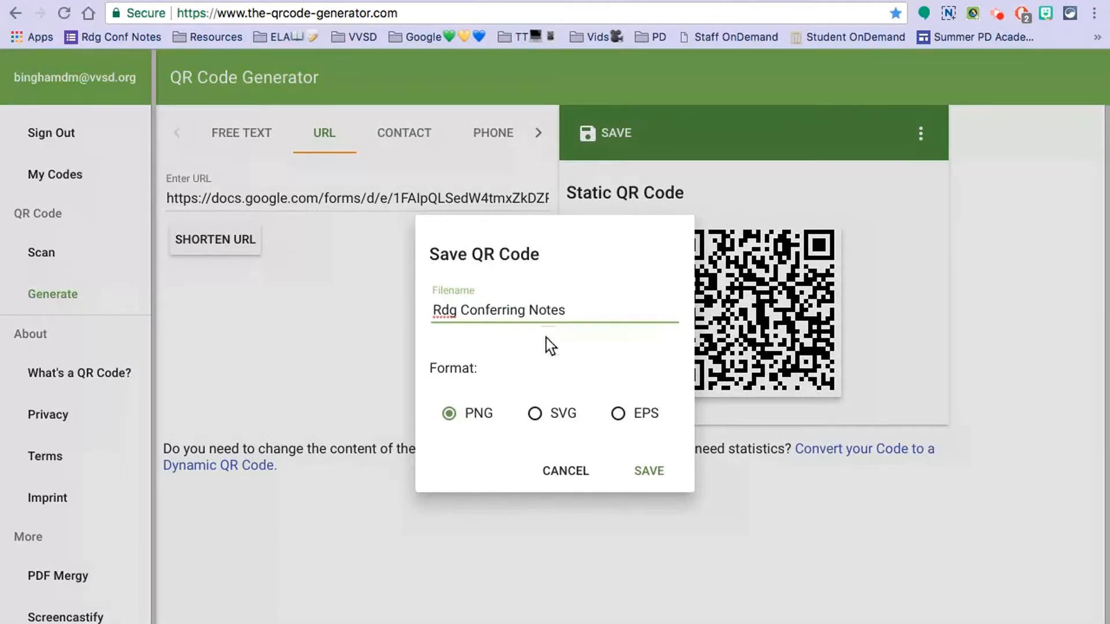
left_click(650, 473)
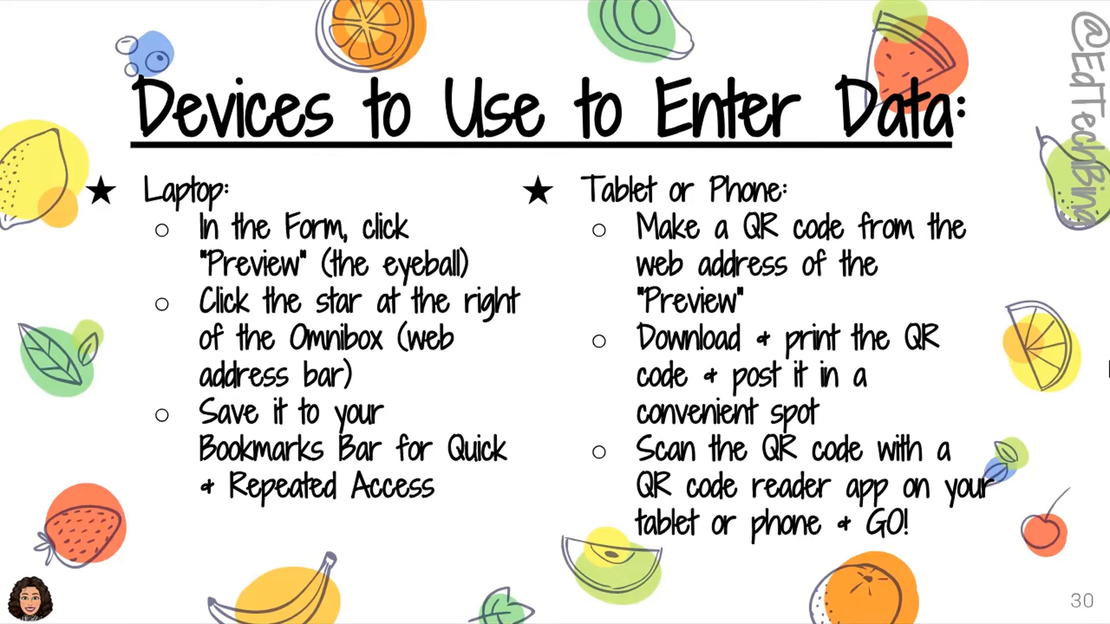
key("Right")
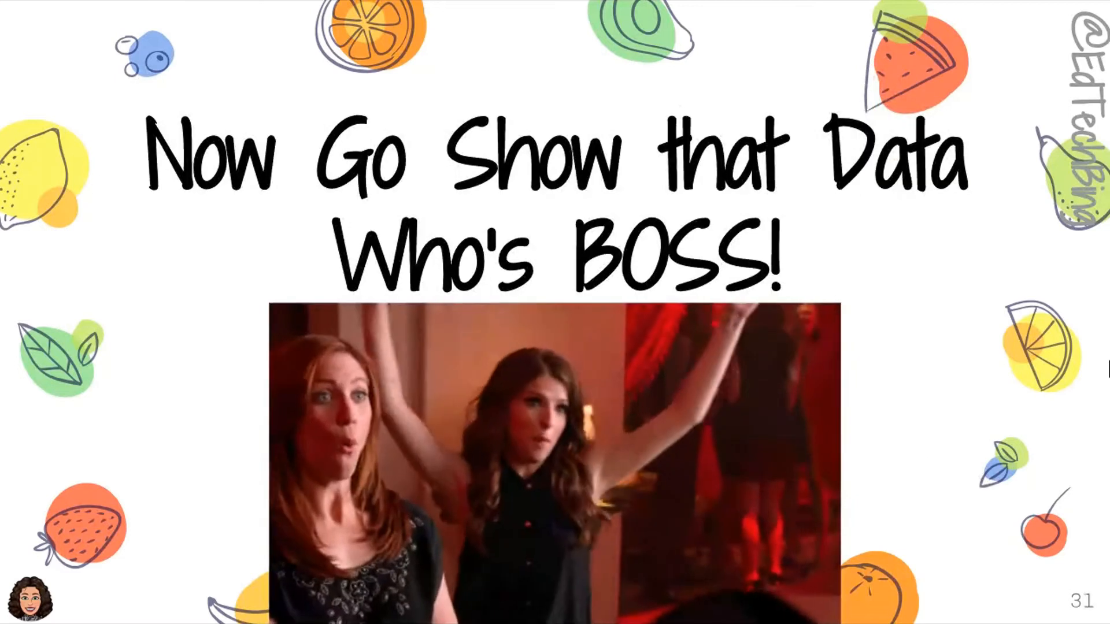